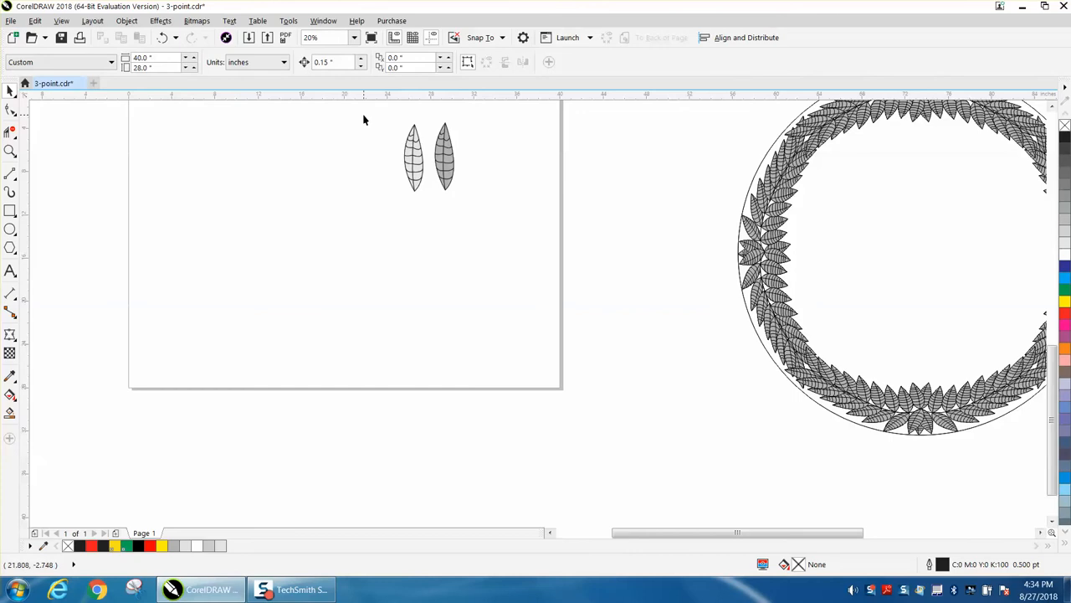
# Place a copy of both leaves beyond the page's right edge, keeping the originals on the page.
pyautogui.moveTo(363, 120); pyautogui.dragTo(481, 206)
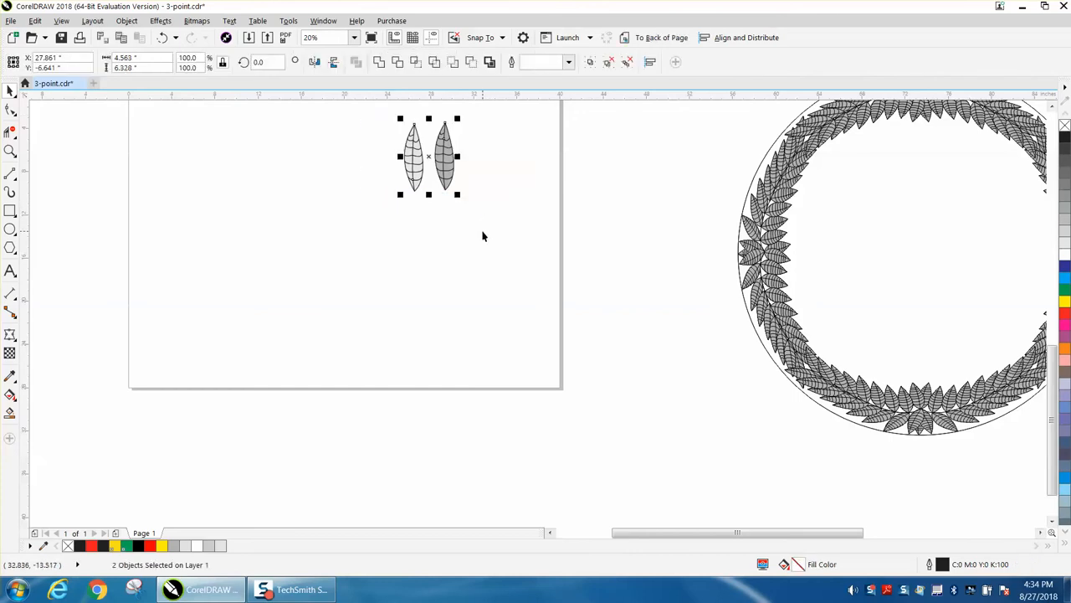
pyautogui.moveTo(423, 160); pyautogui.dragTo(616, 161)
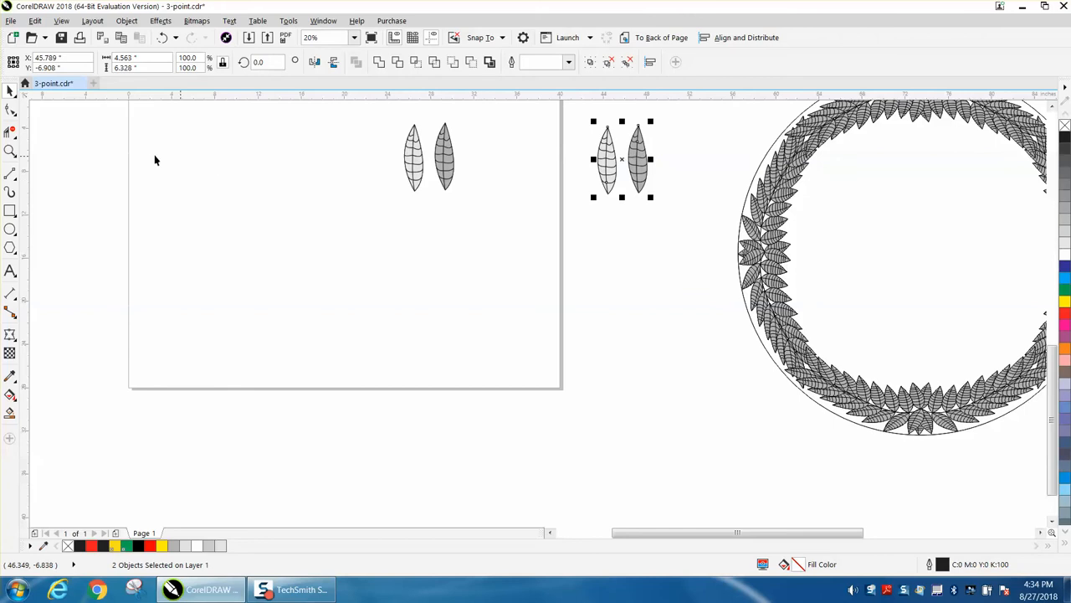
# Move the dark leaf on the page directly over the light leaf so that their outlines line up.
pyautogui.click(10, 151)
pyautogui.moveTo(394, 115); pyautogui.dragTo(529, 210)
pyautogui.click(10, 90)
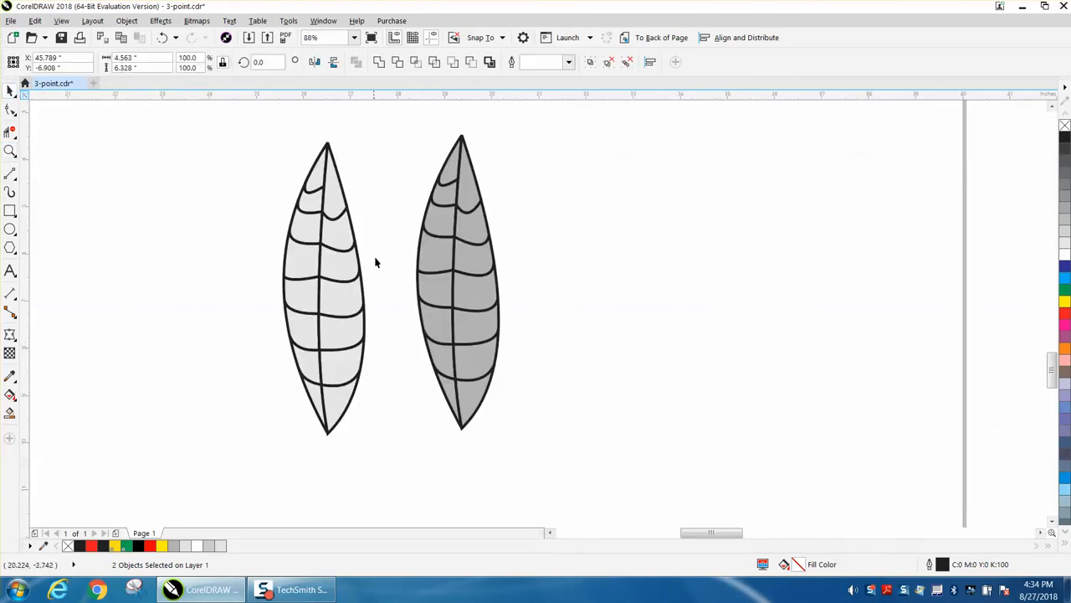
pyautogui.click(456, 307)
pyautogui.moveTo(459, 286); pyautogui.dragTo(322, 286)
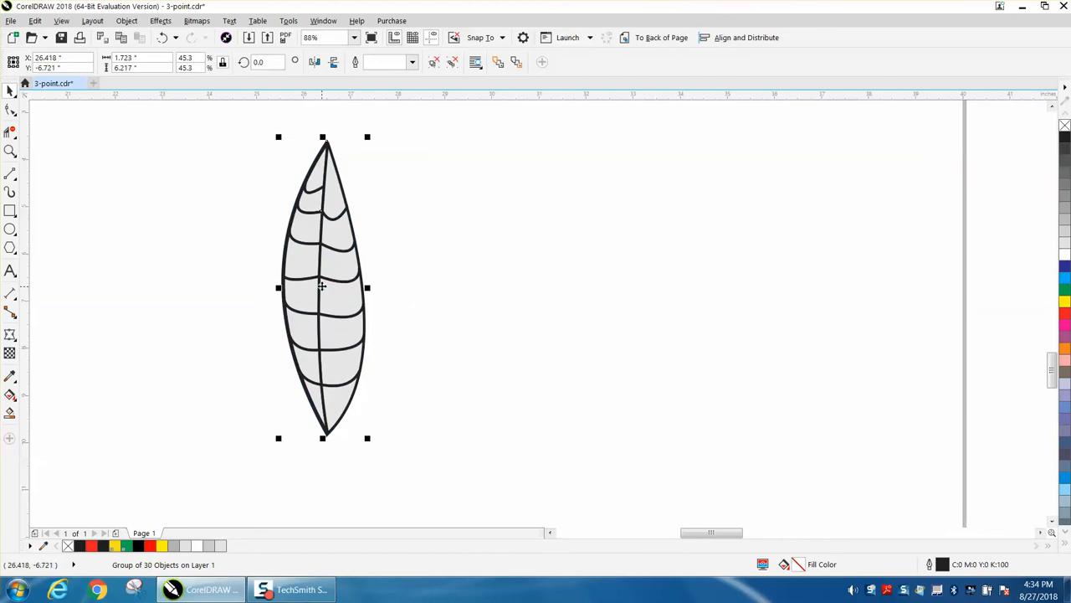
# Move the dark leaf's rotation centre to its bottom tip and rotate the leaf about 10 degrees clockwise.
pyautogui.click(321, 286)
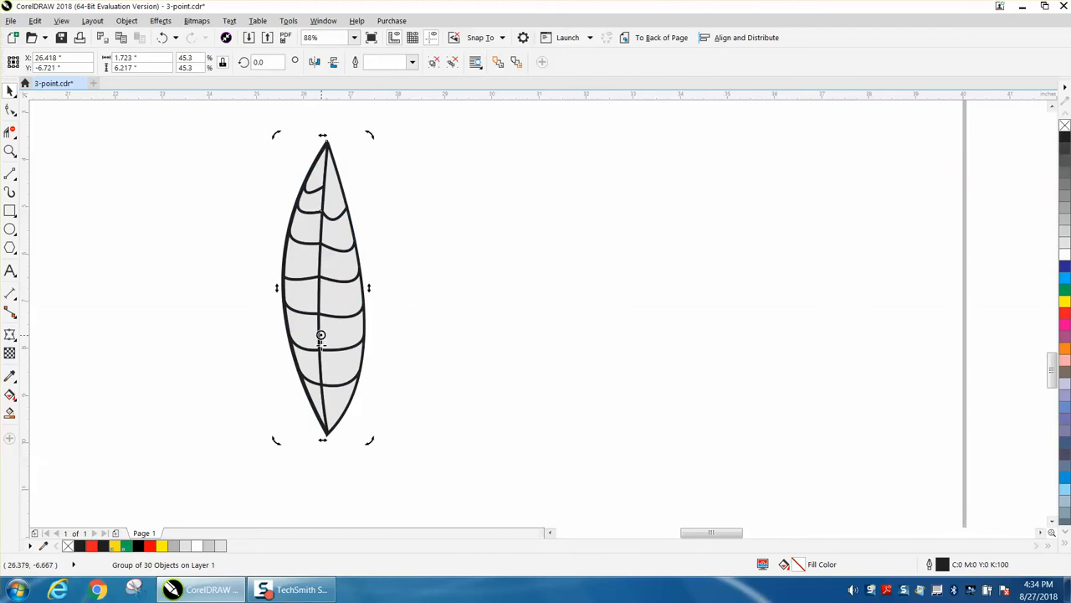
pyautogui.moveTo(329, 424); pyautogui.dragTo(327, 431)
pyautogui.moveTo(368, 136); pyautogui.dragTo(427, 173)
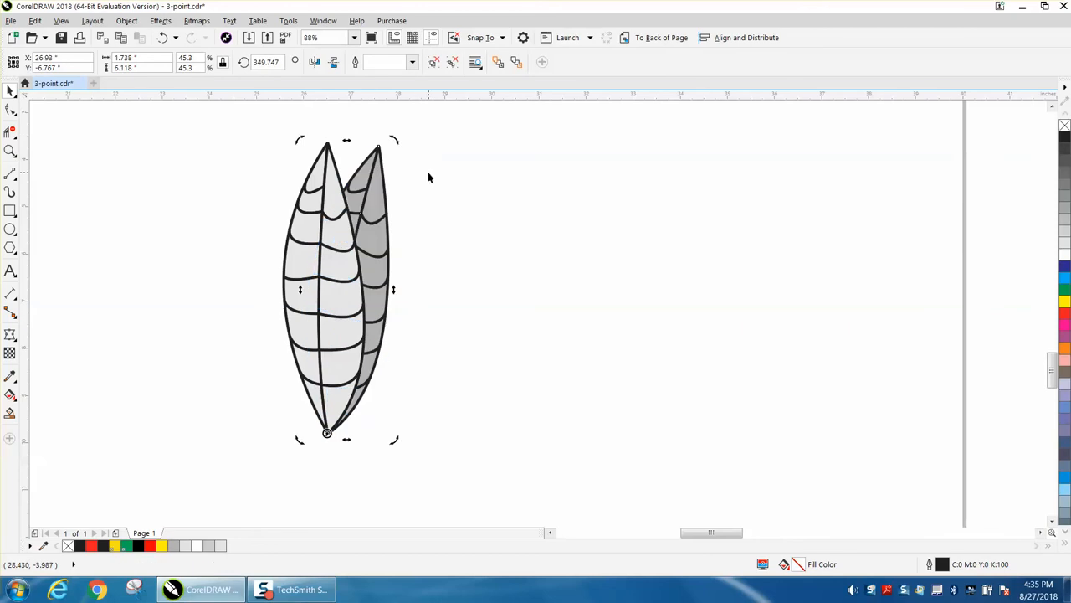
# Move the light leaf's rotation centre to its bottom tip and rotate the leaf about 4 degrees counterclockwise.
pyautogui.click(337, 173)
pyautogui.click(337, 173)
pyautogui.moveTo(323, 286); pyautogui.dragTo(325, 433)
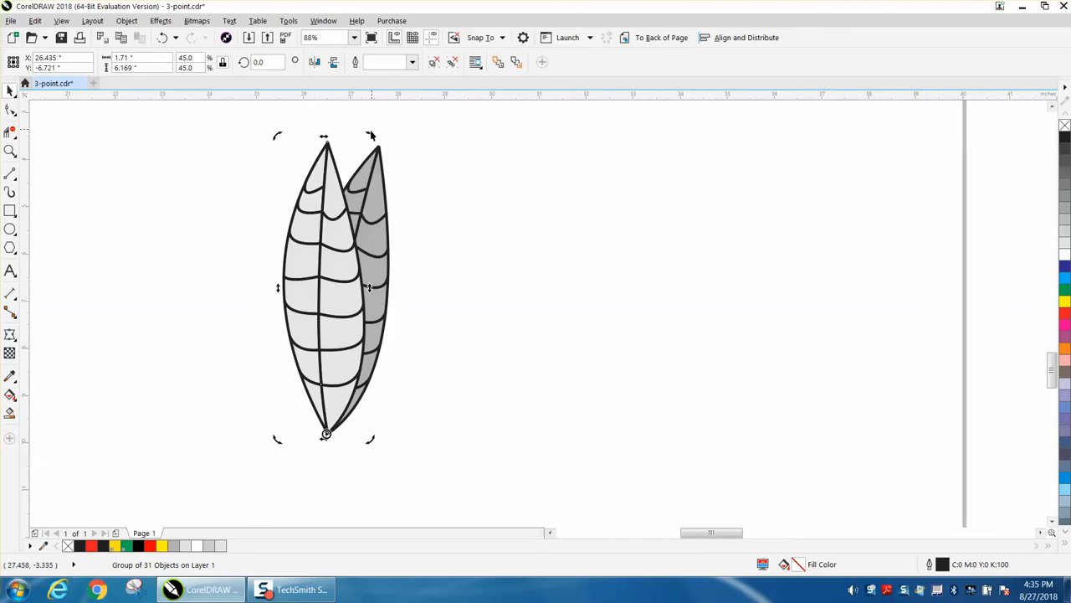
pyautogui.moveTo(370, 135); pyautogui.dragTo(351, 126)
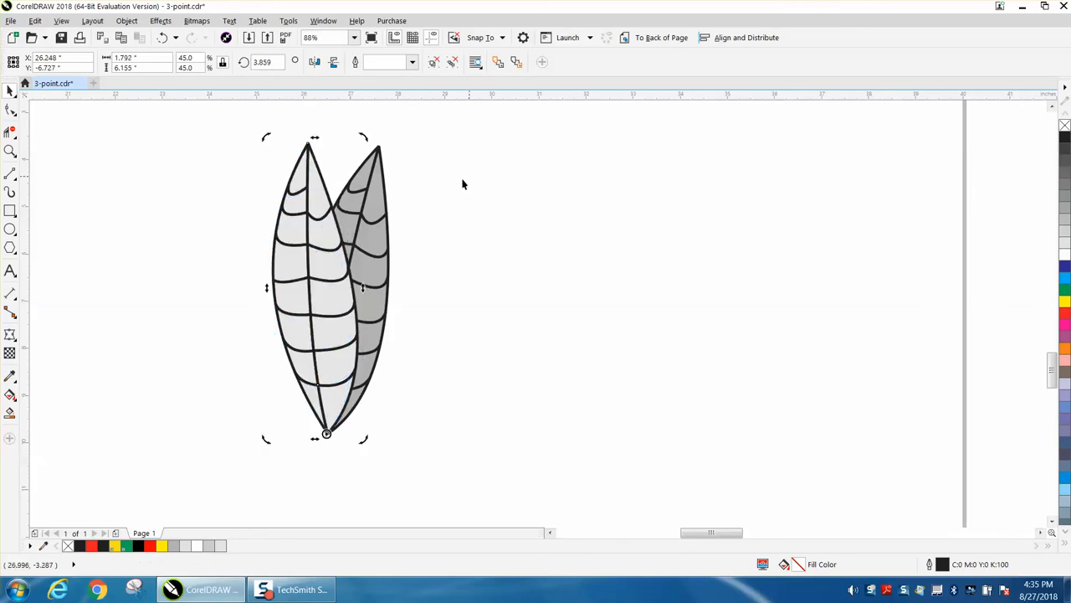
# Try sending the light leaf behind the dark leaf with To Back of Page, and undo it.
pyautogui.scroll(-2, 462, 180)
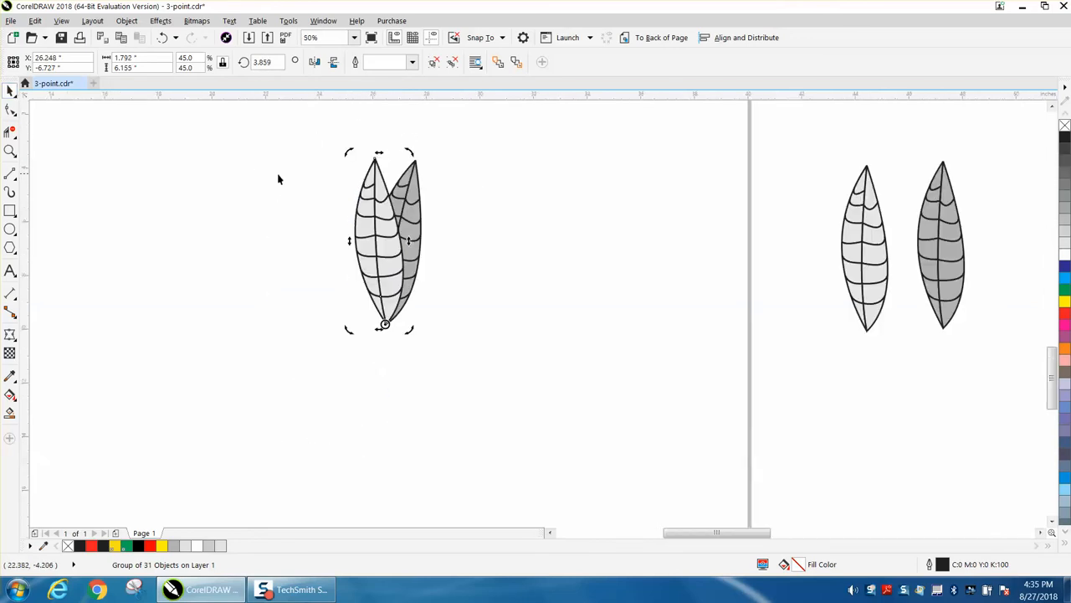
pyautogui.click(435, 211)
pyautogui.click(385, 210)
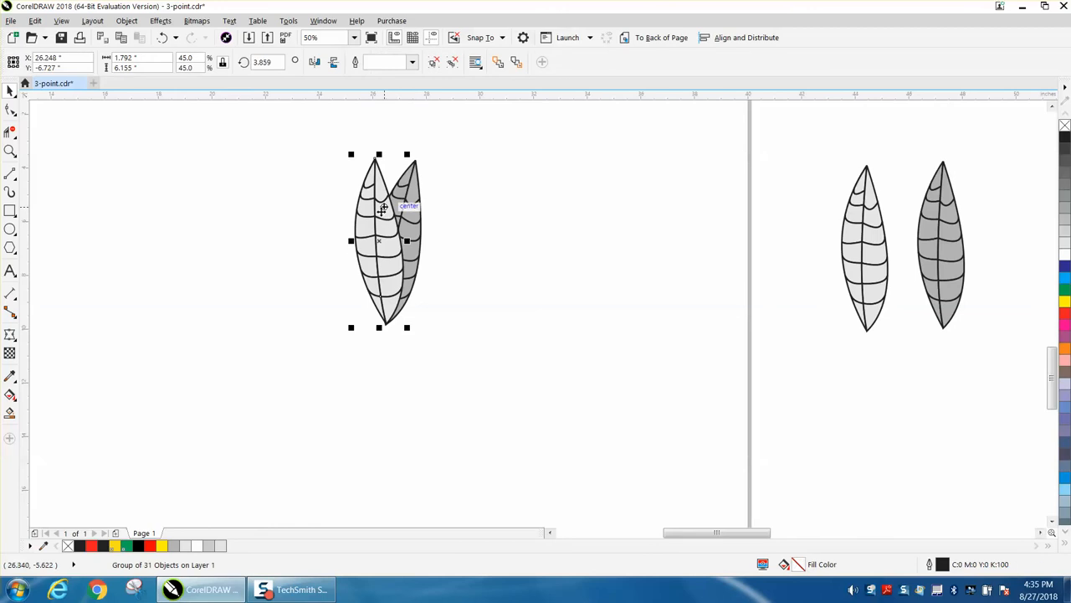
pyautogui.click(657, 42)
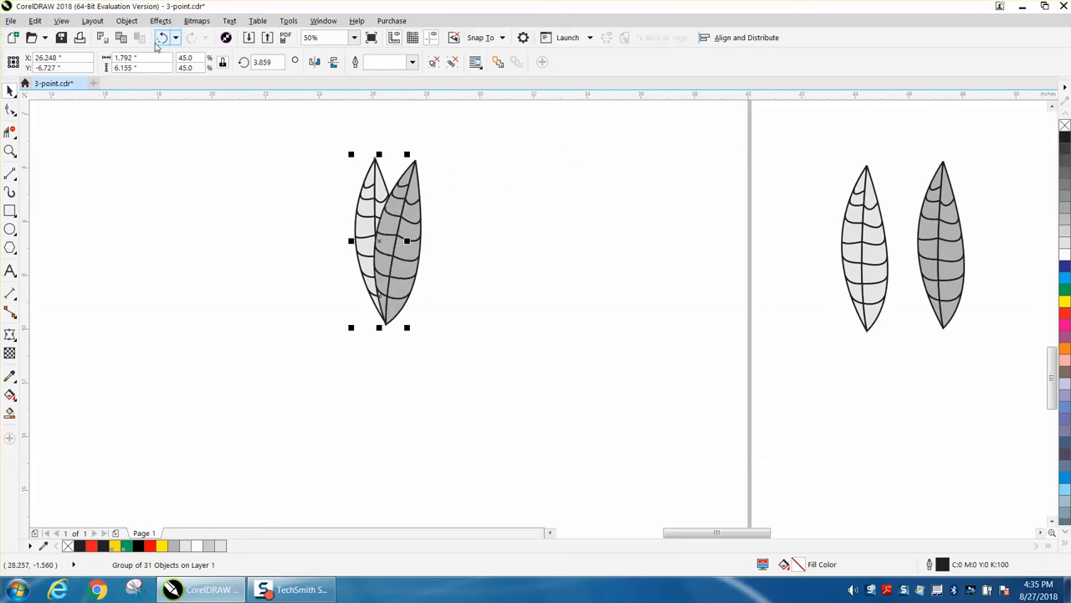
pyautogui.click(162, 38)
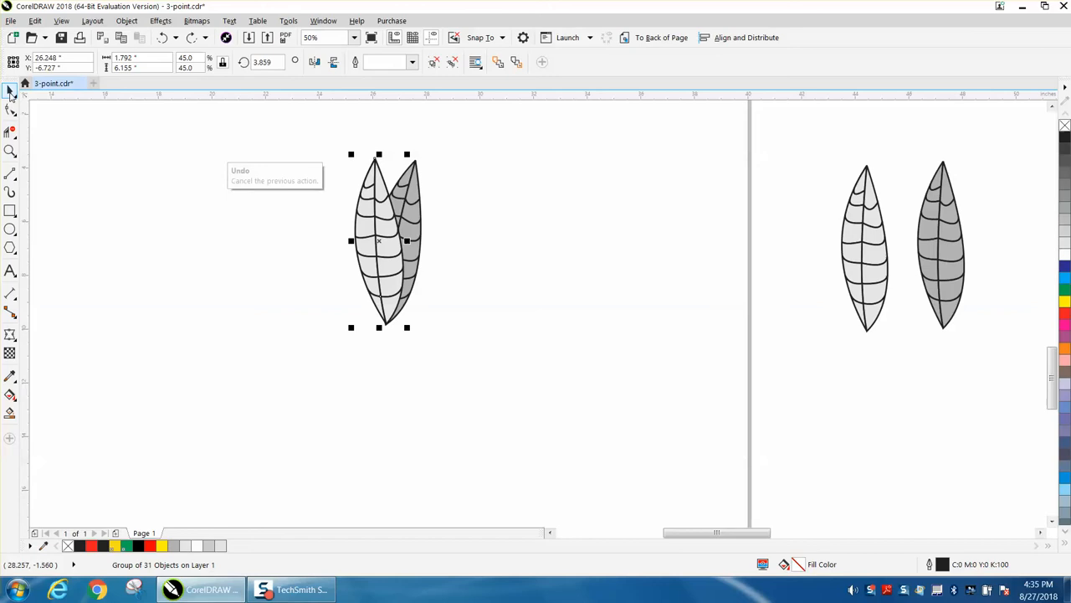
# Draw a downward-bowed 3-Point Curve about 28.6 inches wide and 2.2 inches deep below the overlapping leaves.
pyautogui.moveTo(316, 140); pyautogui.dragTo(478, 342)
pyautogui.scroll(-2, 423, 288)
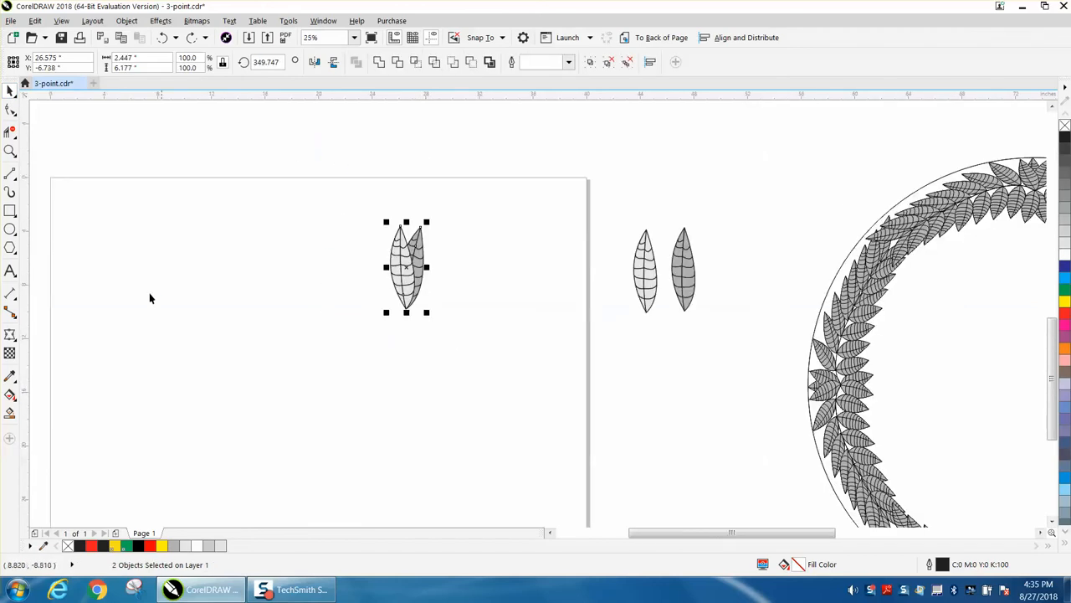
pyautogui.click(15, 174)
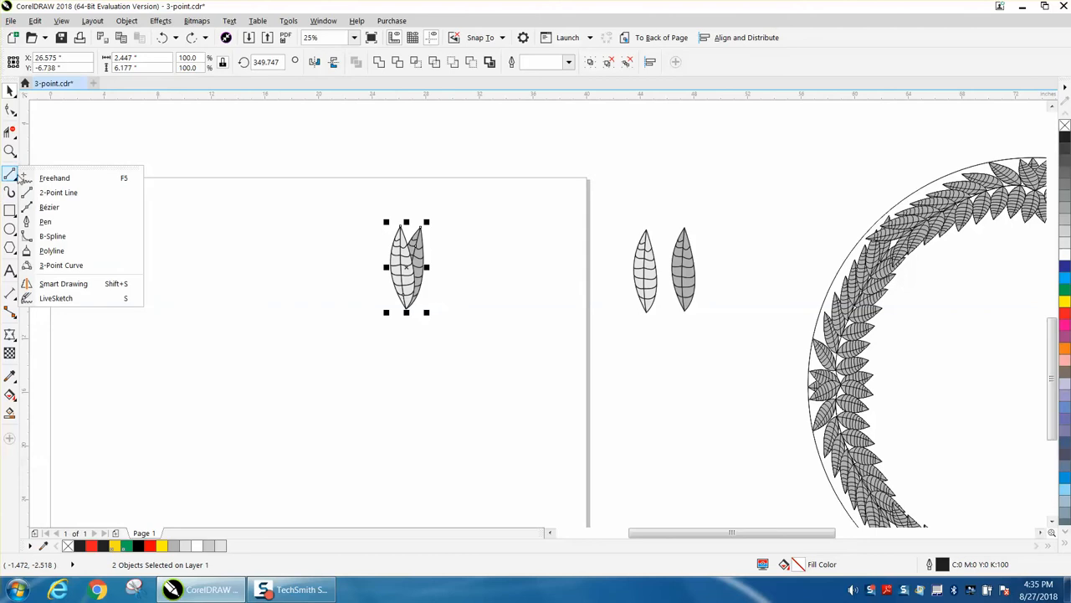
pyautogui.click(60, 265)
pyautogui.moveTo(131, 366); pyautogui.dragTo(514, 366)
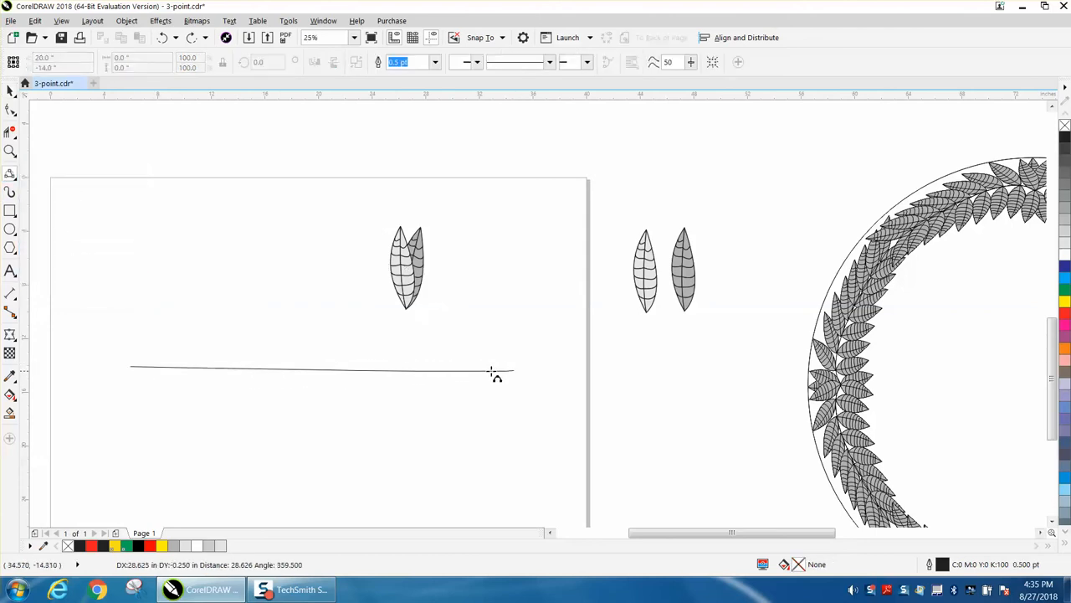
pyautogui.click(321, 397)
pyautogui.click(10, 91)
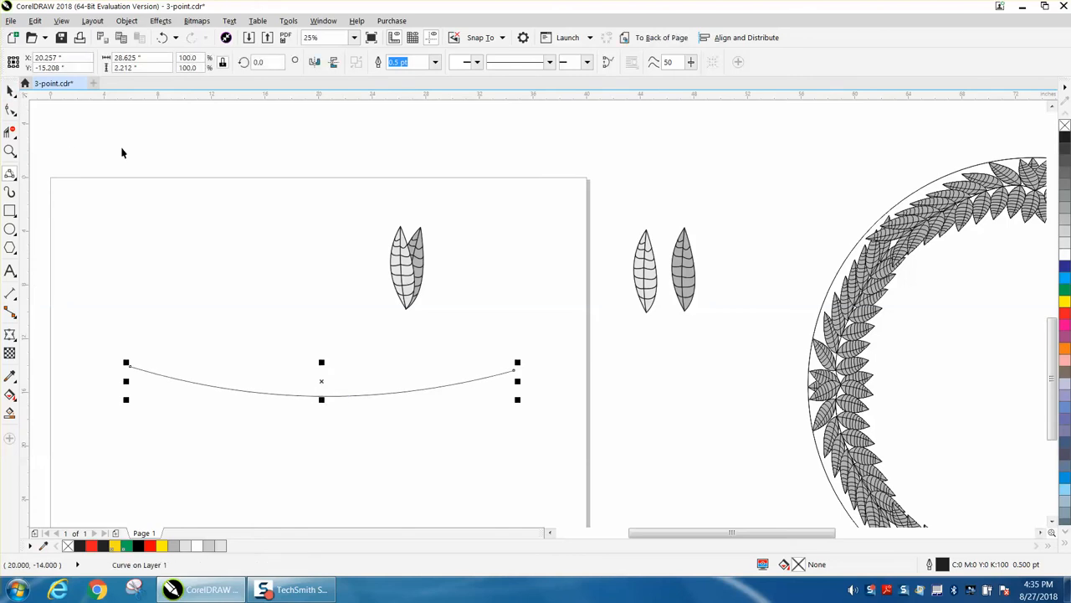
# Group the two overlapping leaves and open the Fit Objects to Path settings.
pyautogui.moveTo(351, 203); pyautogui.dragTo(501, 333)
pyautogui.hotkey('ctrl', 'g')
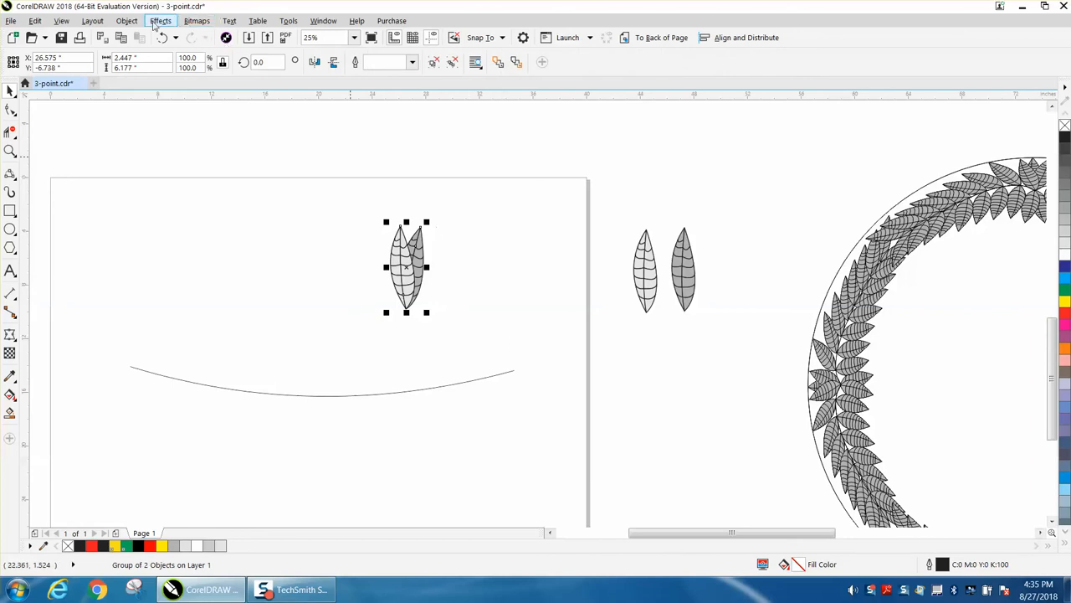
pyautogui.click(126, 21)
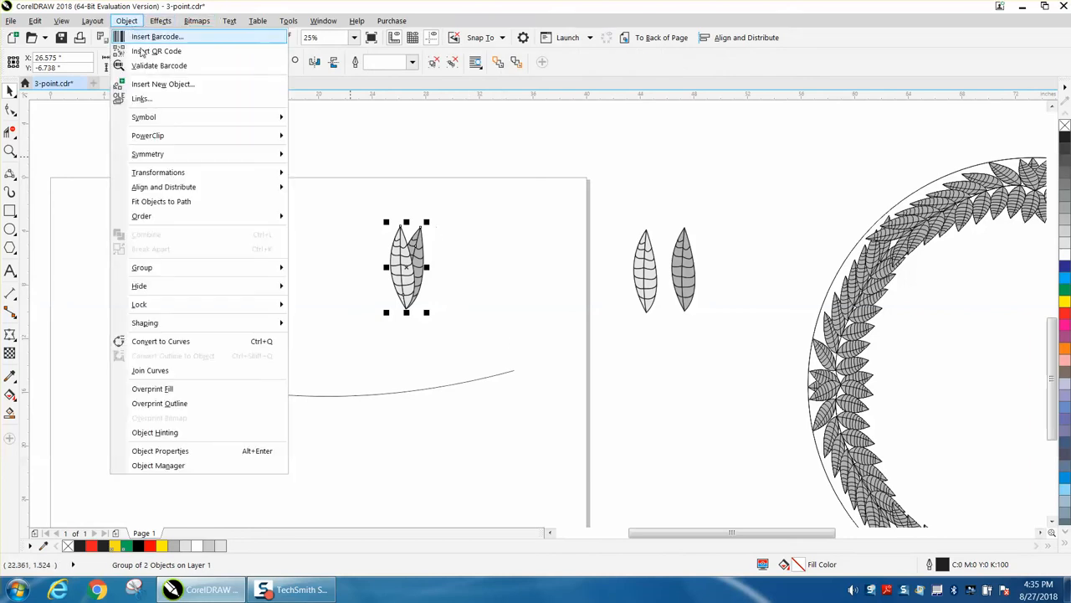
pyautogui.click(163, 207)
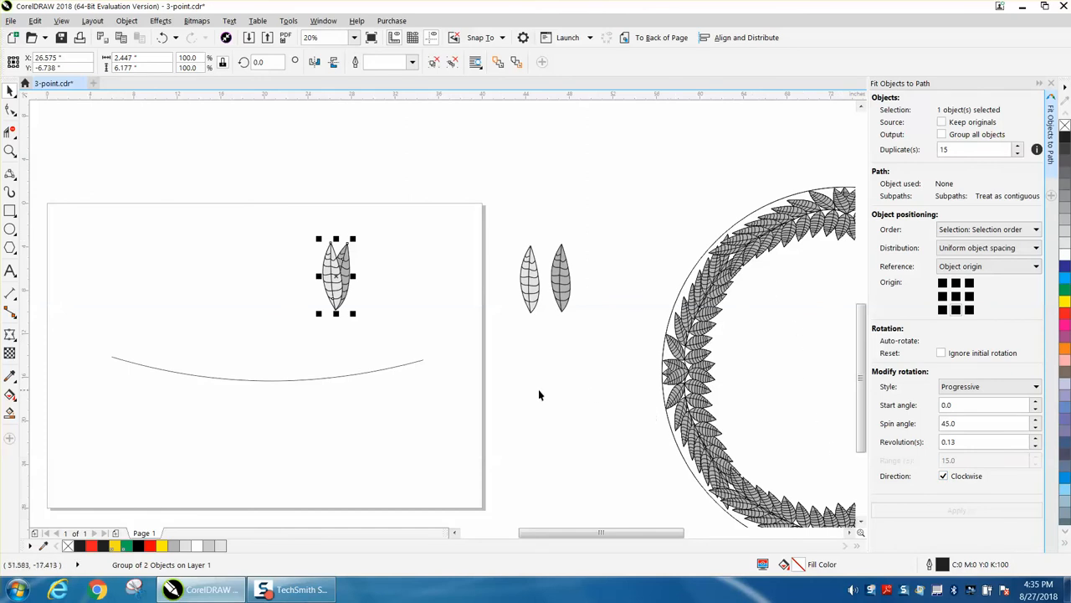
# Fit the grouped leaf pair with 15 duplicates along the curve, using progressive clockwise rotation with a 45-degree spin angle.
pyautogui.click(360, 289)
pyautogui.click(346, 281)
pyautogui.keyDown('shift'); pyautogui.click(314, 382); pyautogui.keyUp('shift')
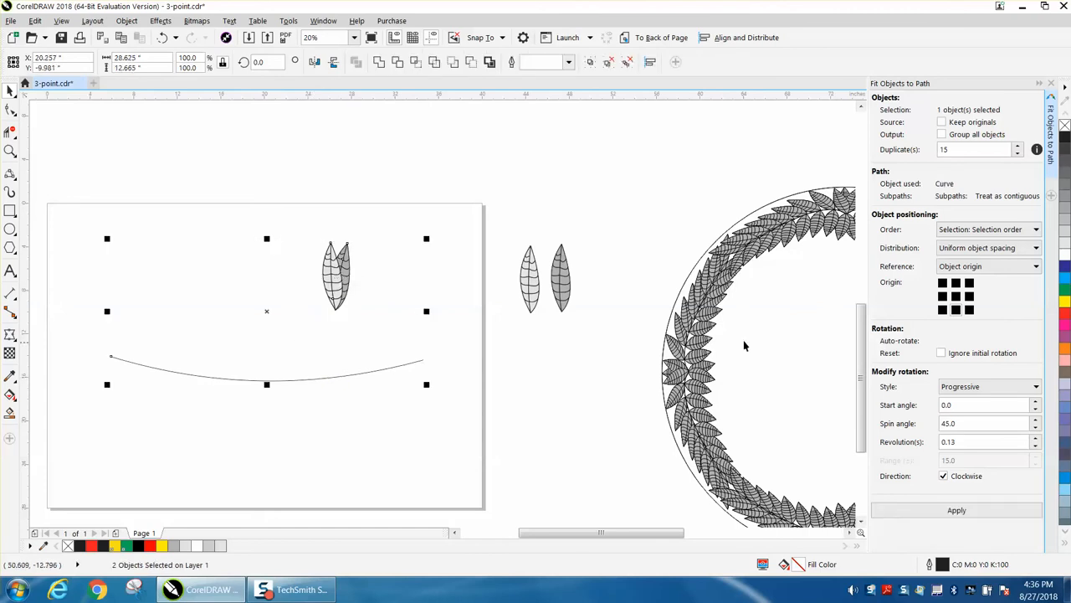
pyautogui.click(966, 512)
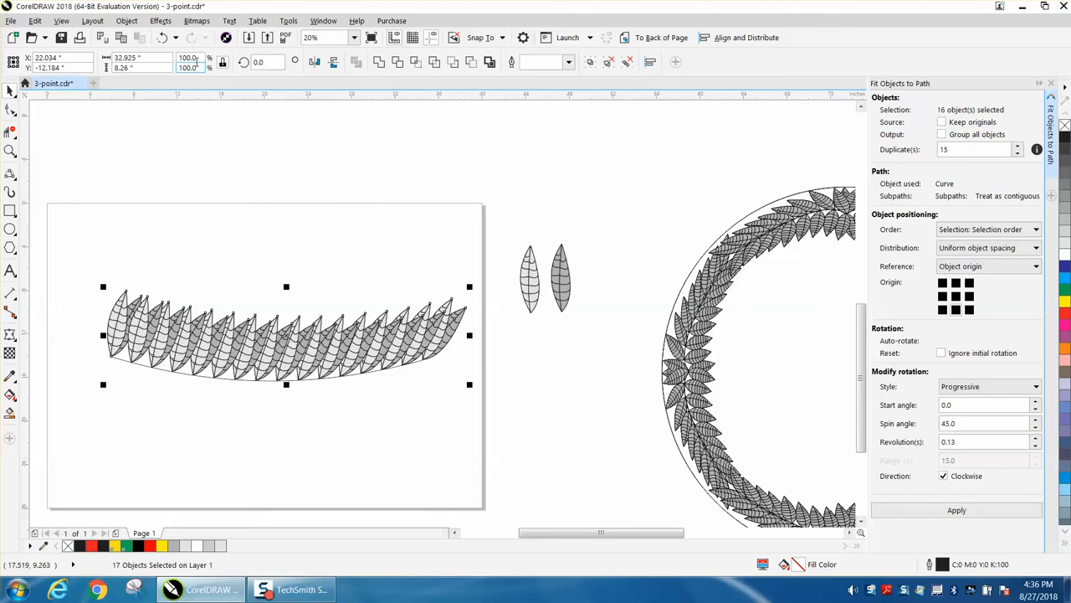
# Undo the fit, try it along the curve with clockwise rotation turned off, and restore the clockwise version.
pyautogui.click(163, 38)
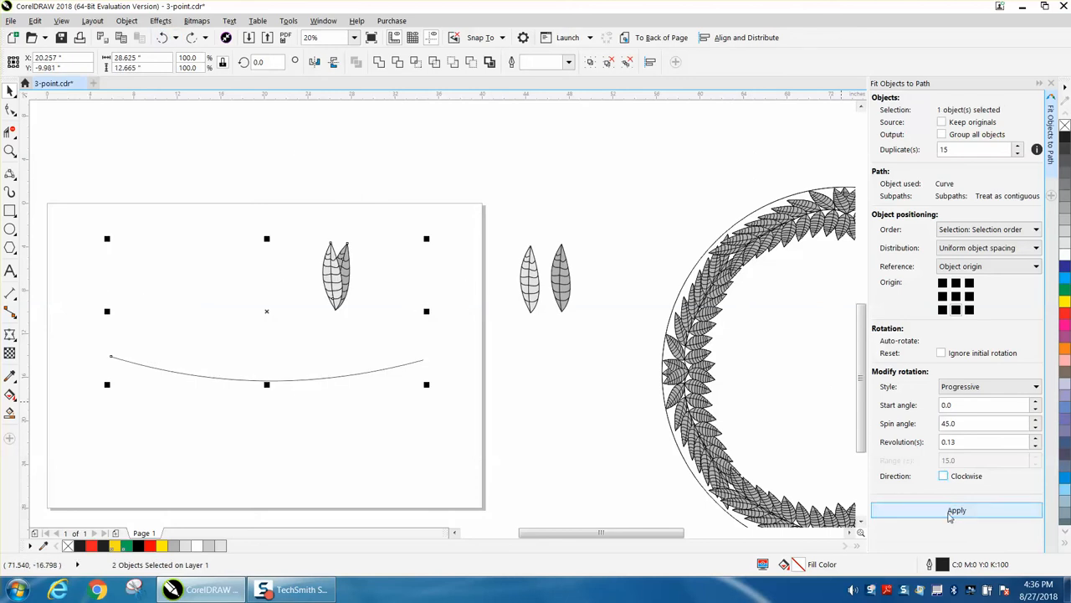
pyautogui.click(950, 512)
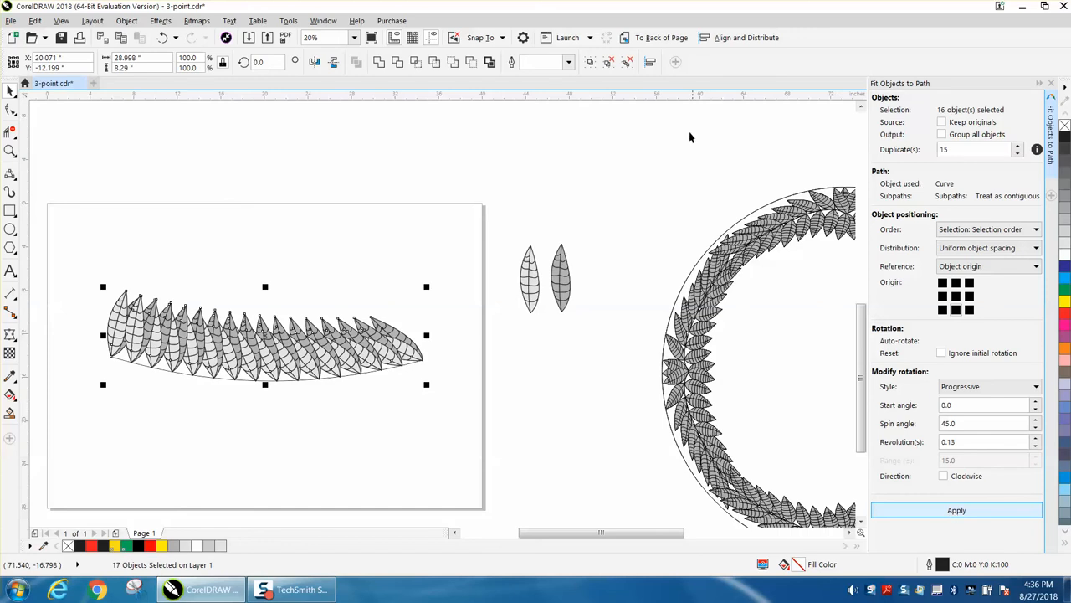
pyautogui.click(164, 37)
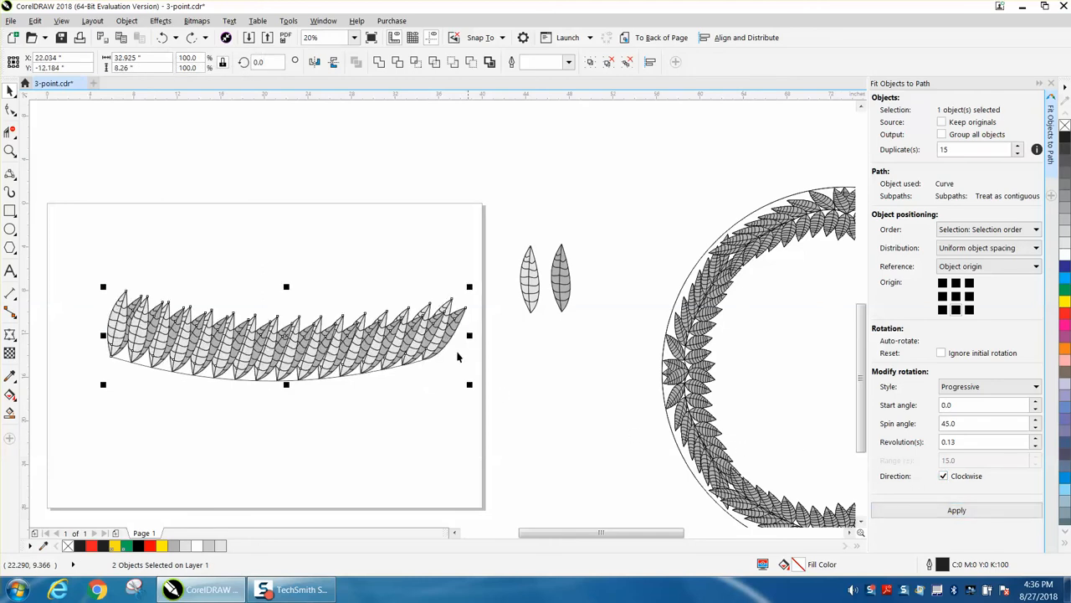
# Inspect the fitted leaf row up close, and undo the fit, the leaf grouping and the curve.
pyautogui.click(10, 151)
pyautogui.moveTo(105, 263); pyautogui.dragTo(497, 394)
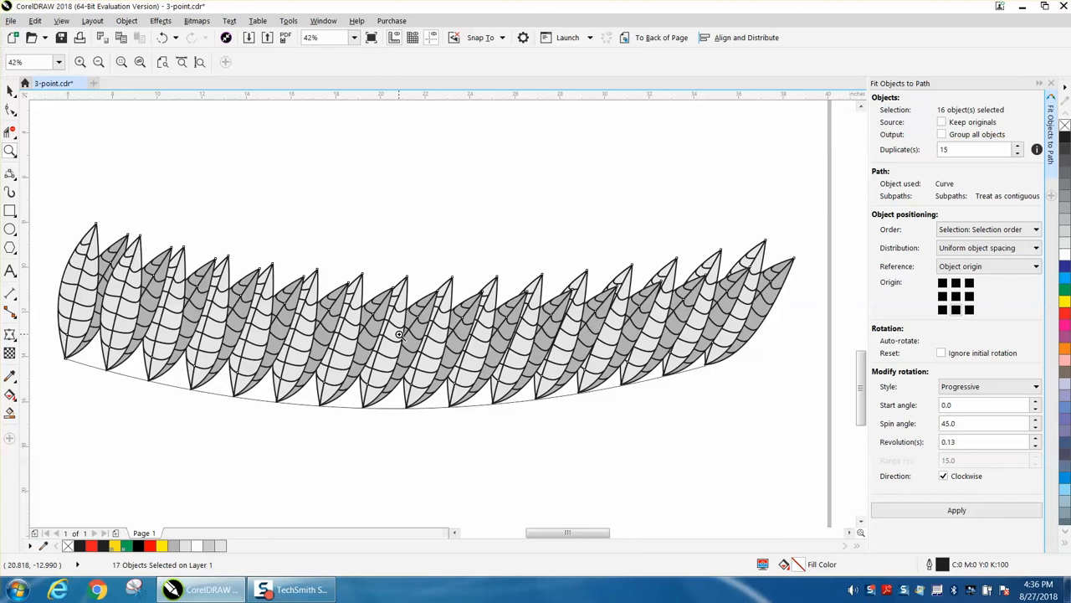
pyautogui.click(163, 39)
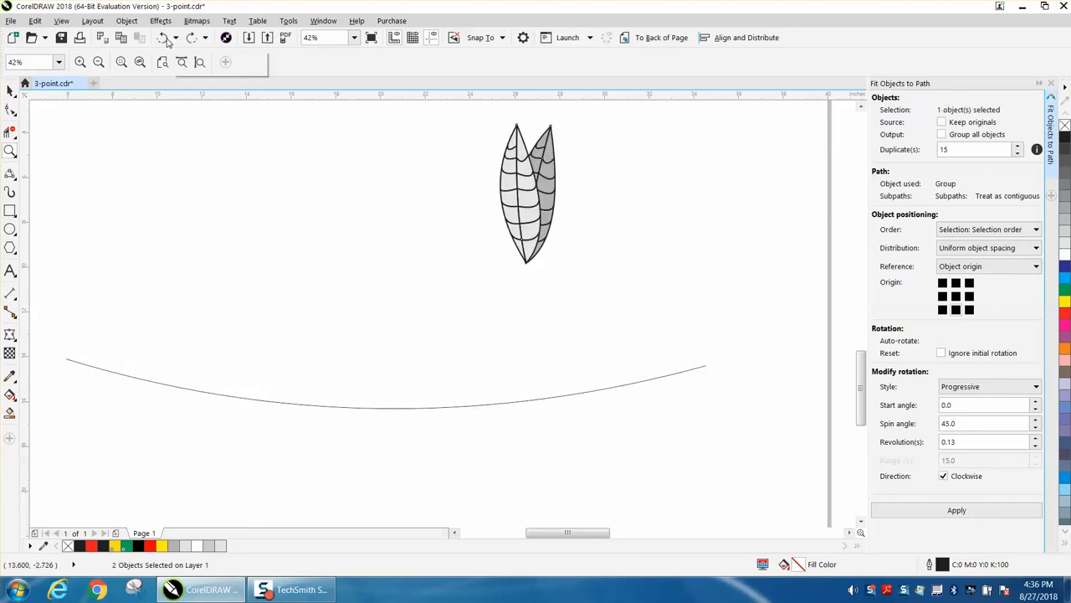
pyautogui.click(167, 40)
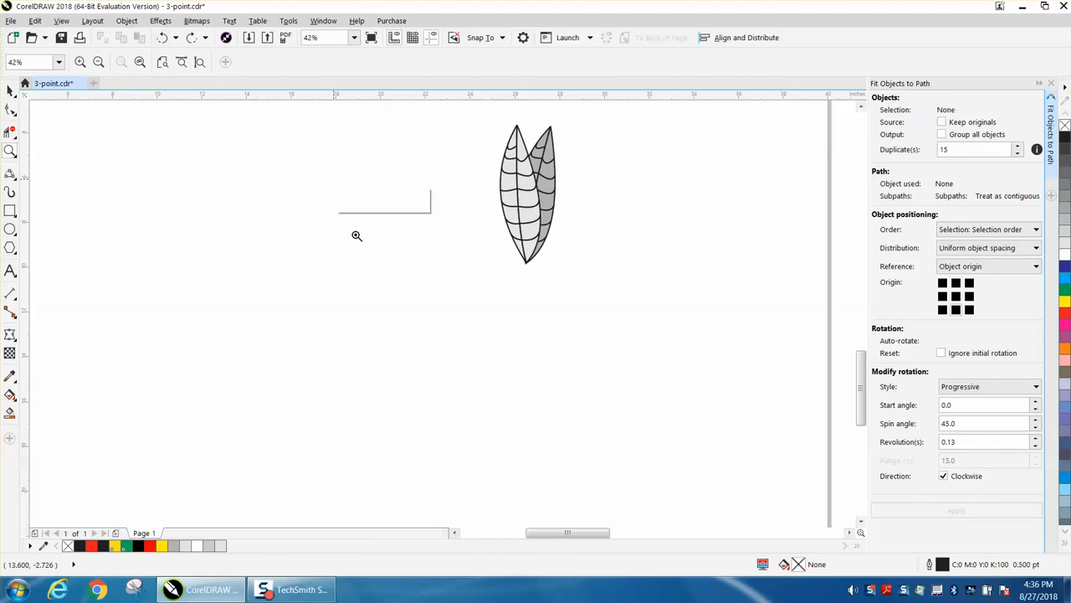
# Draw a straight horizontal 2-Point Line about 25.7 inches long below the overlapping leaves.
pyautogui.scroll(-2, 359, 226)
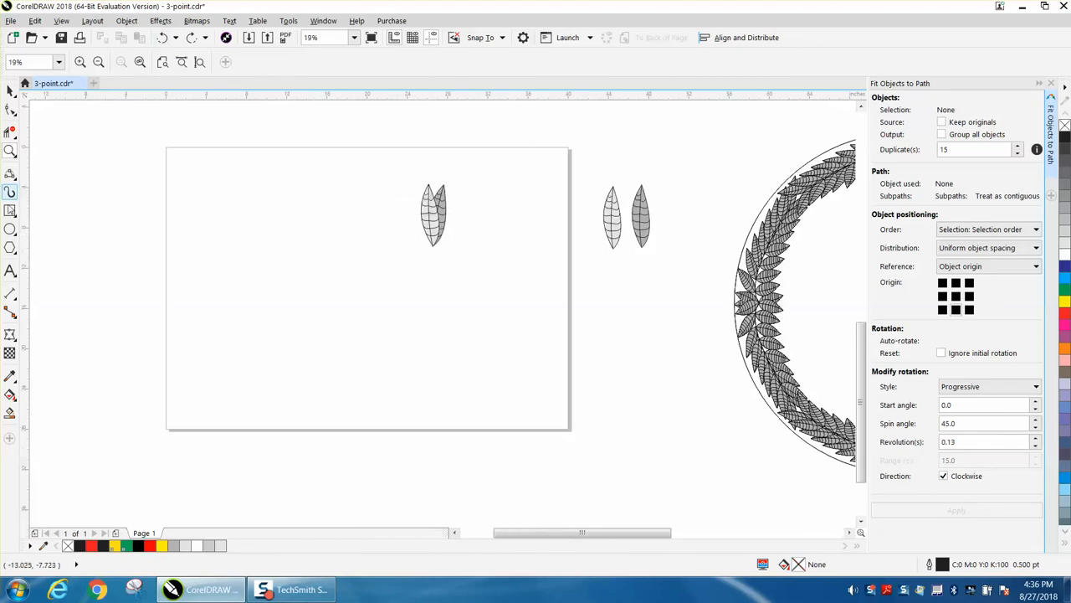
pyautogui.click(12, 177)
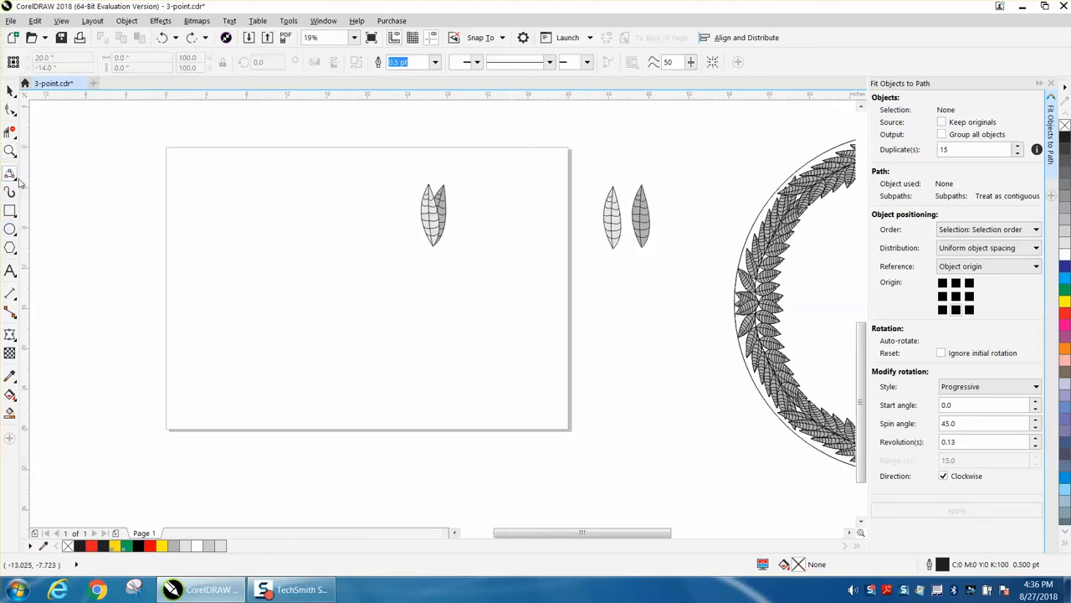
pyautogui.click(14, 178)
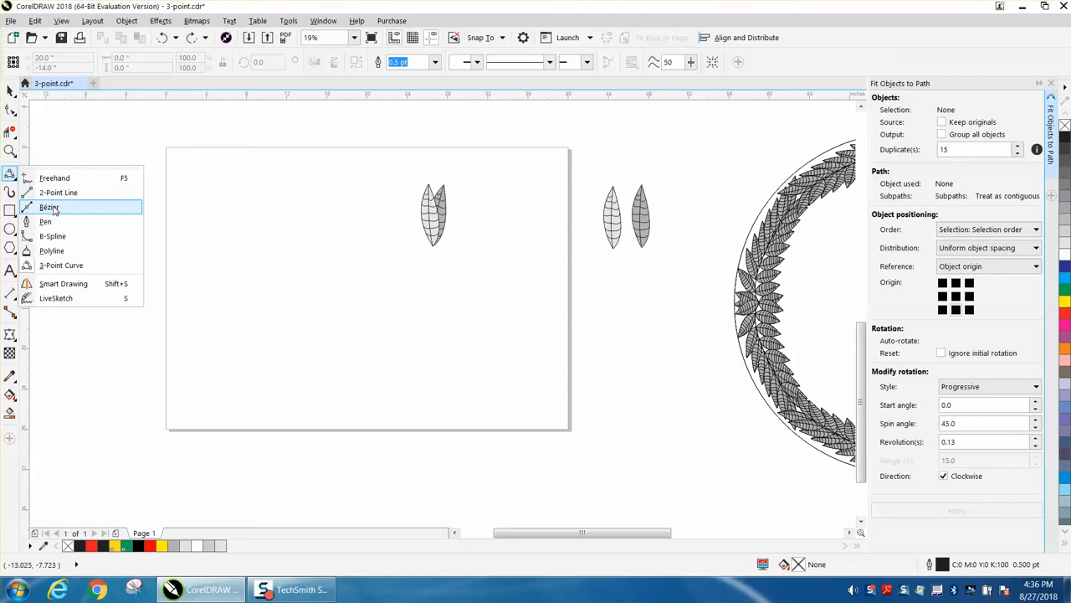
pyautogui.click(55, 192)
pyautogui.moveTo(228, 290); pyautogui.dragTo(489, 290)
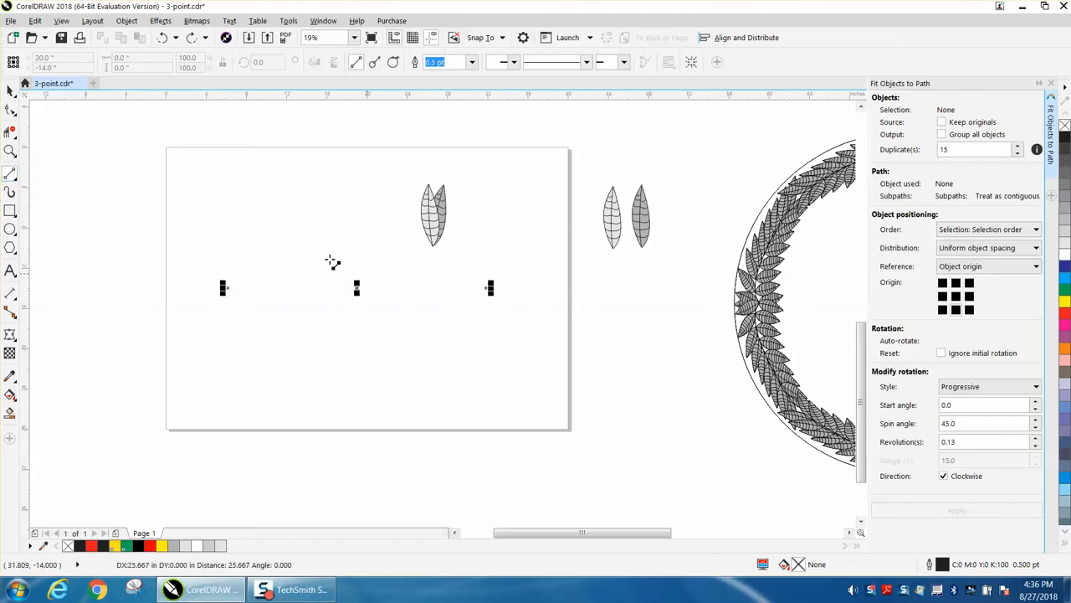
pyautogui.click(10, 90)
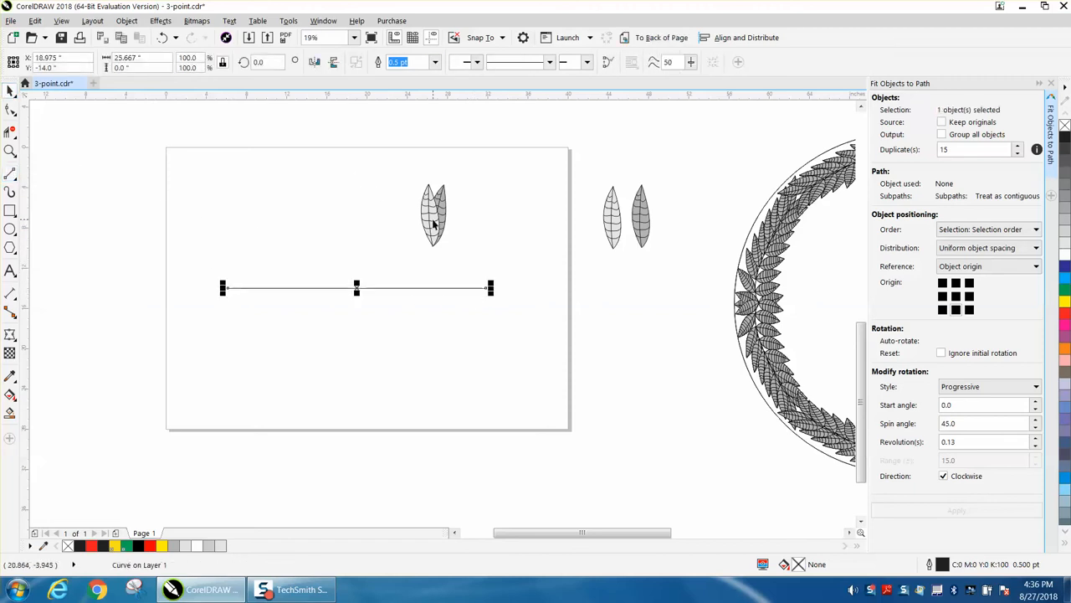
# Fit the light leaf with 15 duplicates along the straight line, using progressive clockwise rotation with a 45-degree spin angle.
pyautogui.click(432, 218)
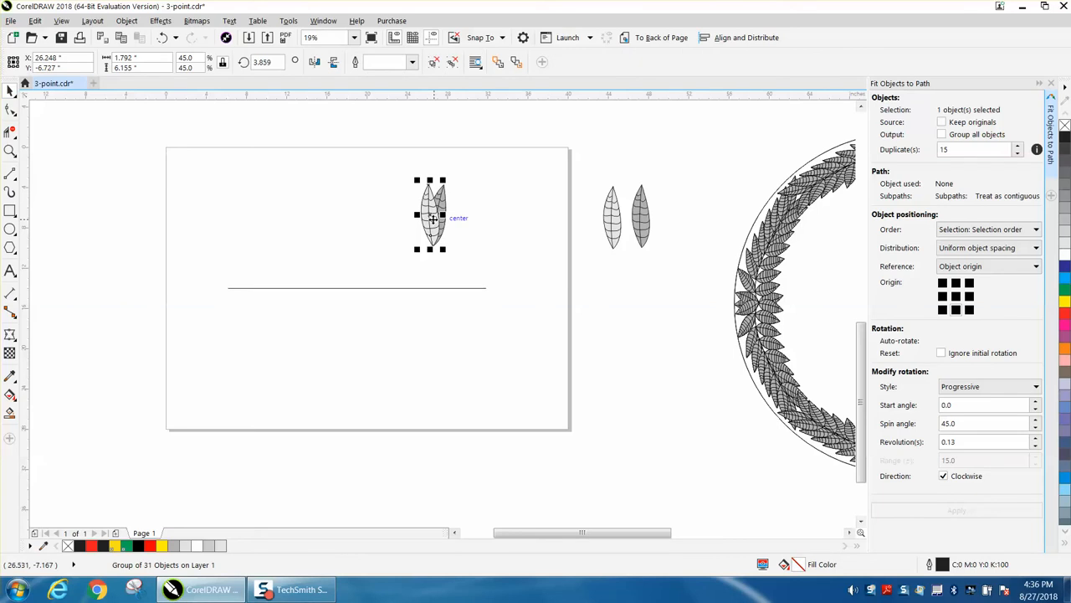
pyautogui.keyDown('shift'); pyautogui.click(385, 291); pyautogui.keyUp('shift')
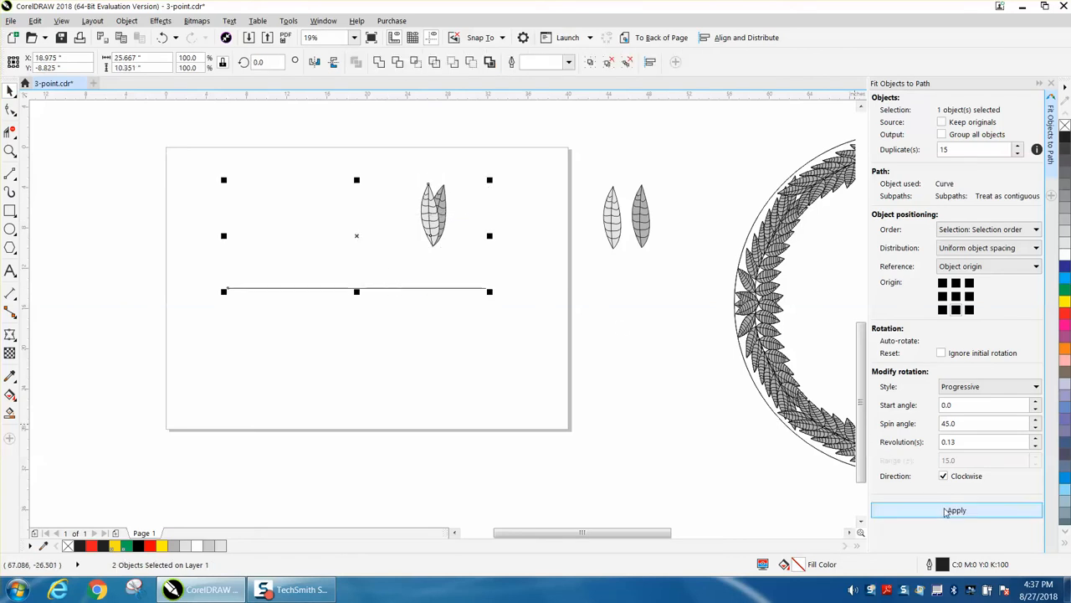
pyautogui.click(946, 513)
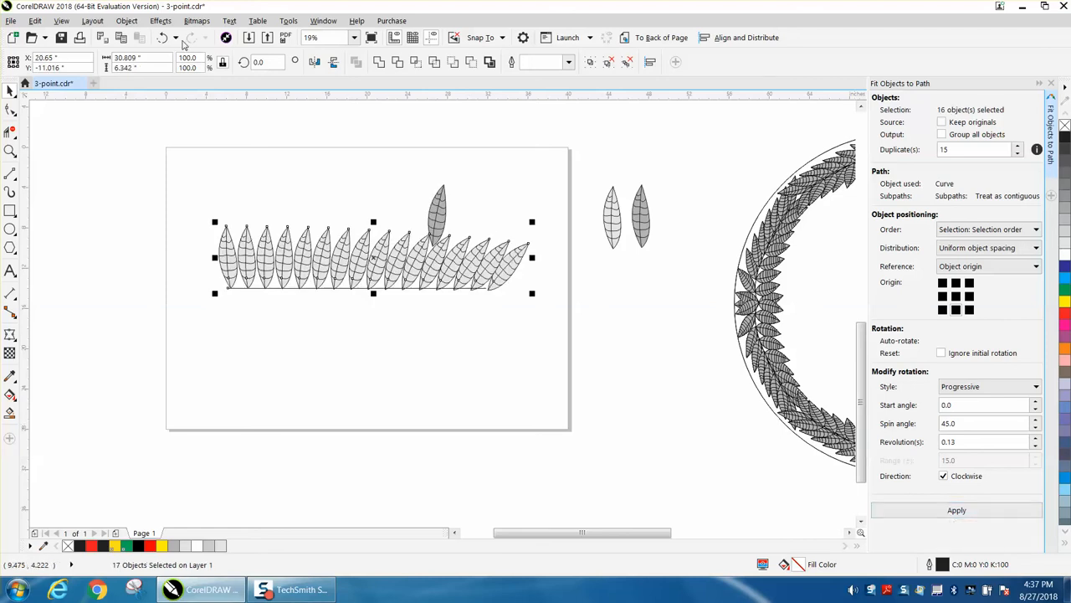
# Undo the single-leaf fit and group the two overlapping leaves into one object.
pyautogui.click(163, 38)
pyautogui.click(411, 182)
pyautogui.moveTo(411, 177); pyautogui.dragTo(486, 249)
pyautogui.hotkey('ctrl', 'g')
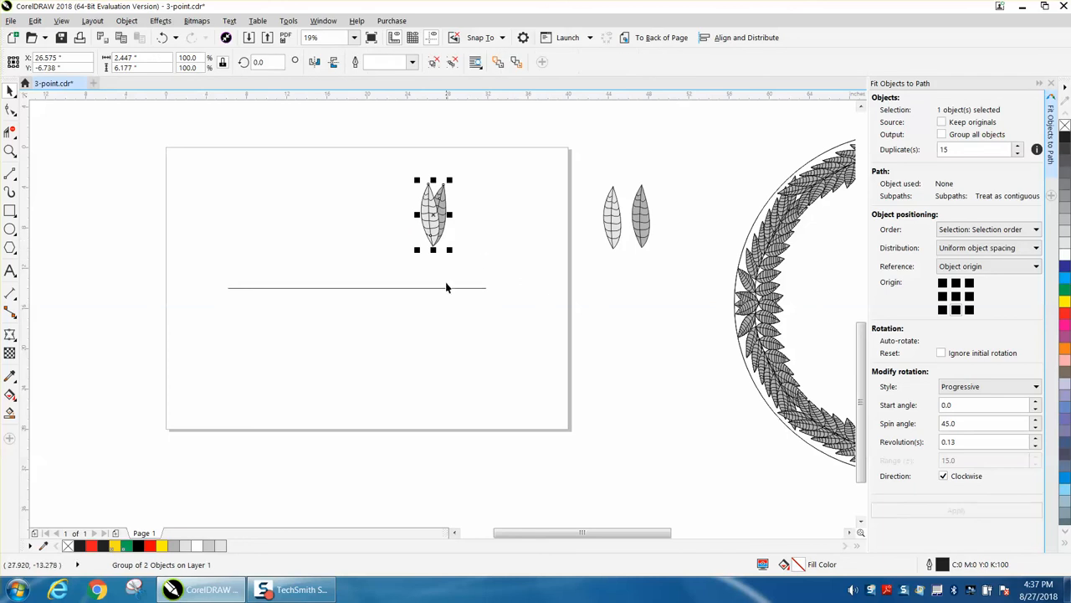
# Fit the grouped leaf pair with 15 duplicates along the straight line, and group the resulting row together with the line.
pyautogui.keyDown('shift'); pyautogui.click(446, 290); pyautogui.keyUp('shift')
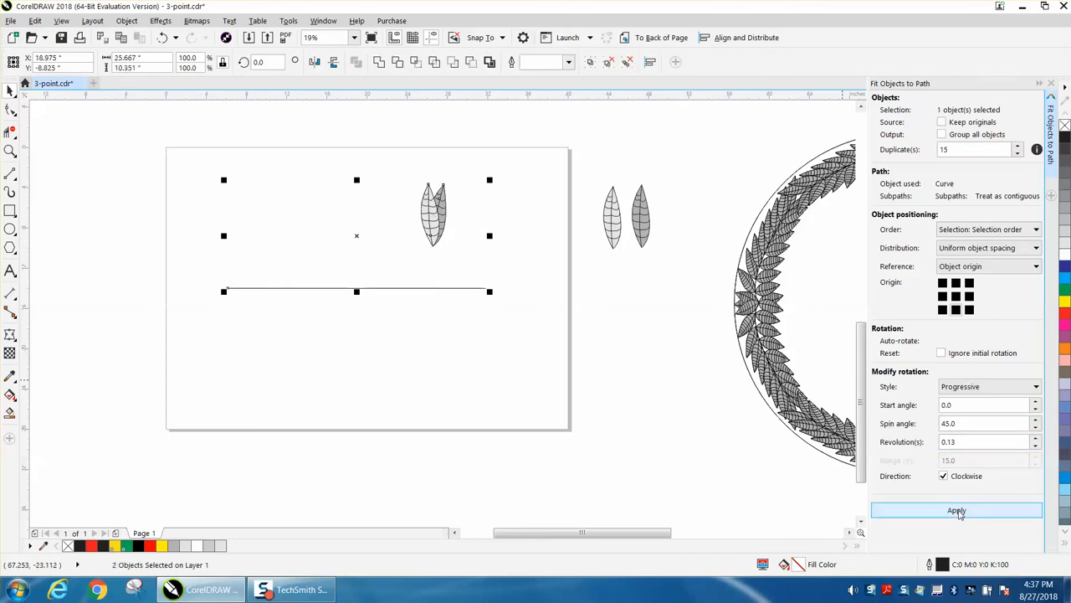
pyautogui.click(959, 511)
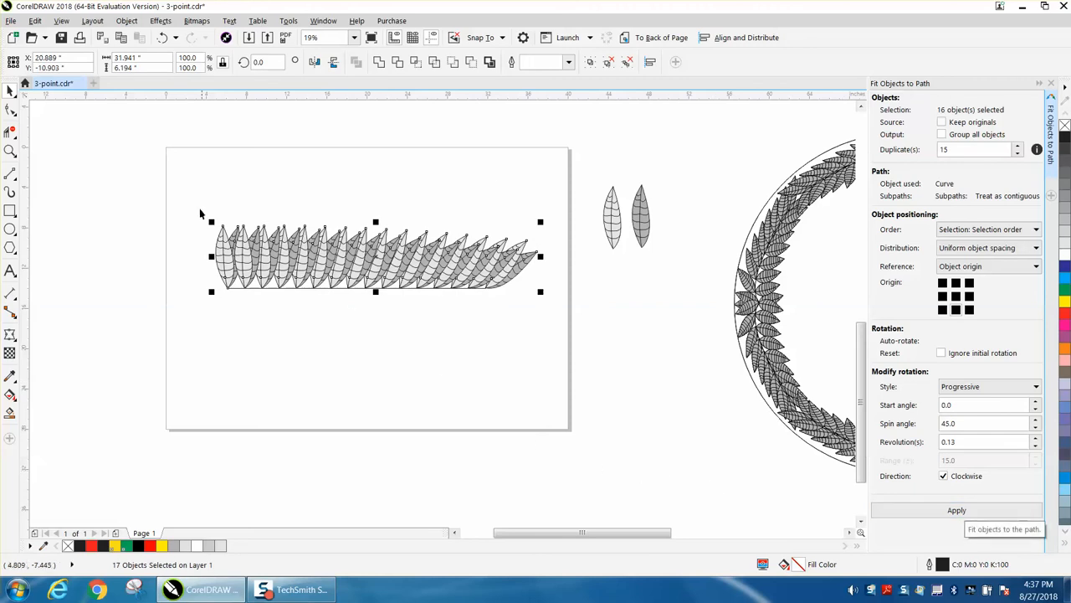
pyautogui.moveTo(198, 204); pyautogui.dragTo(560, 322)
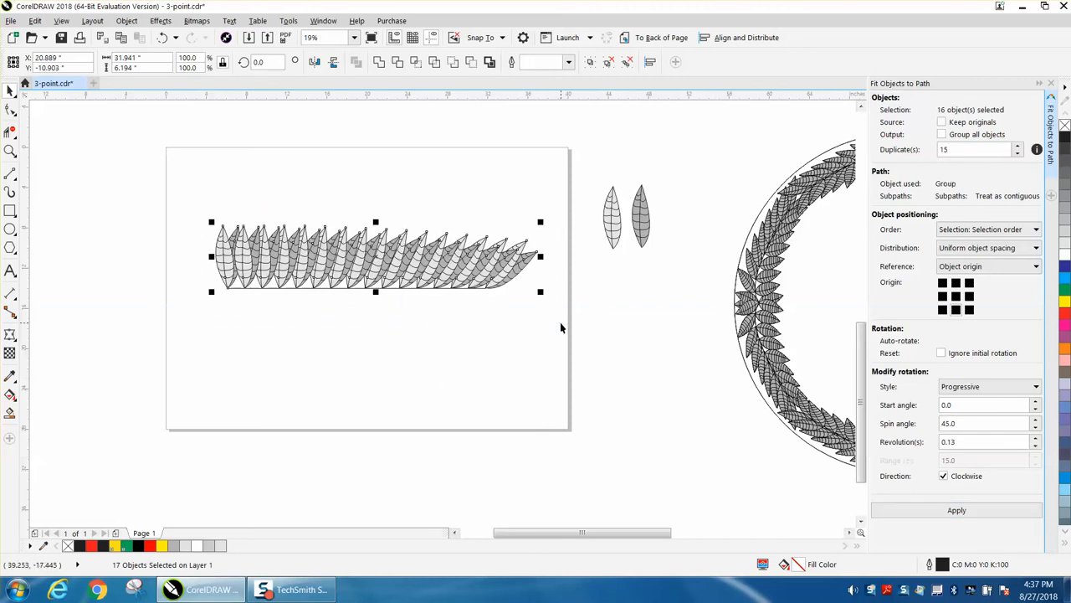
pyautogui.hotkey('ctrl', 'g')
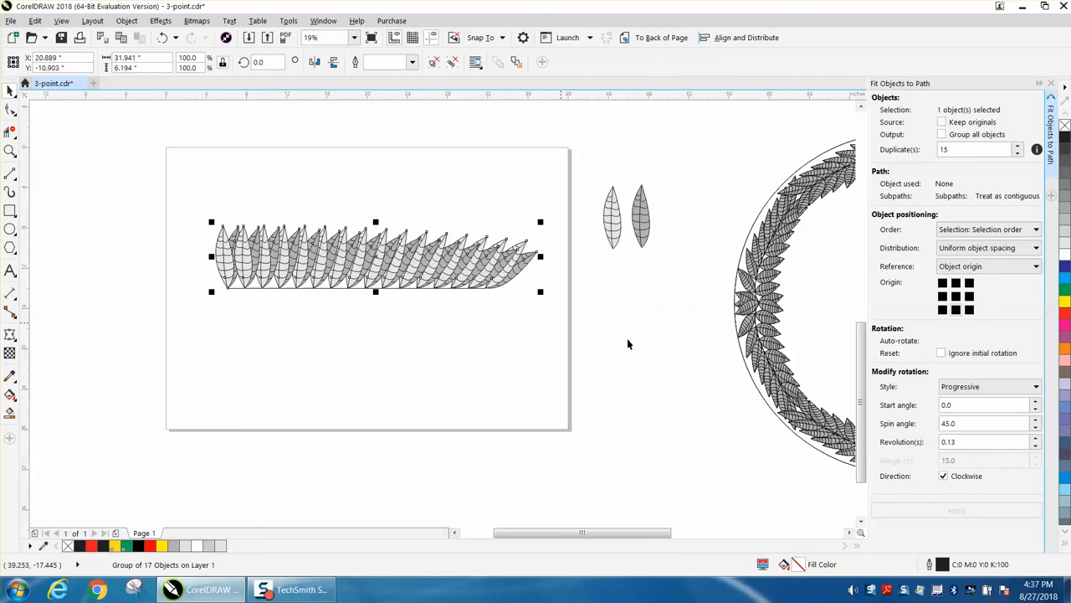
# Flip the leaf row vertically to below the line, and mirror a copy of it back above the line.
pyautogui.moveTo(376, 222); pyautogui.dragTo(376, 289)
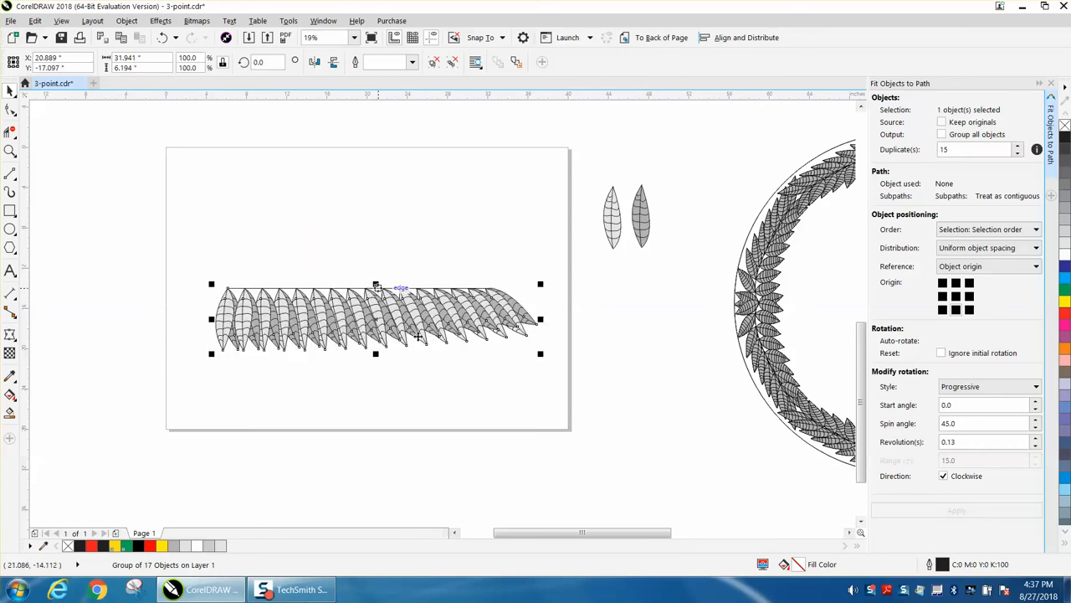
pyautogui.moveTo(376, 353); pyautogui.dragTo(373, 276)
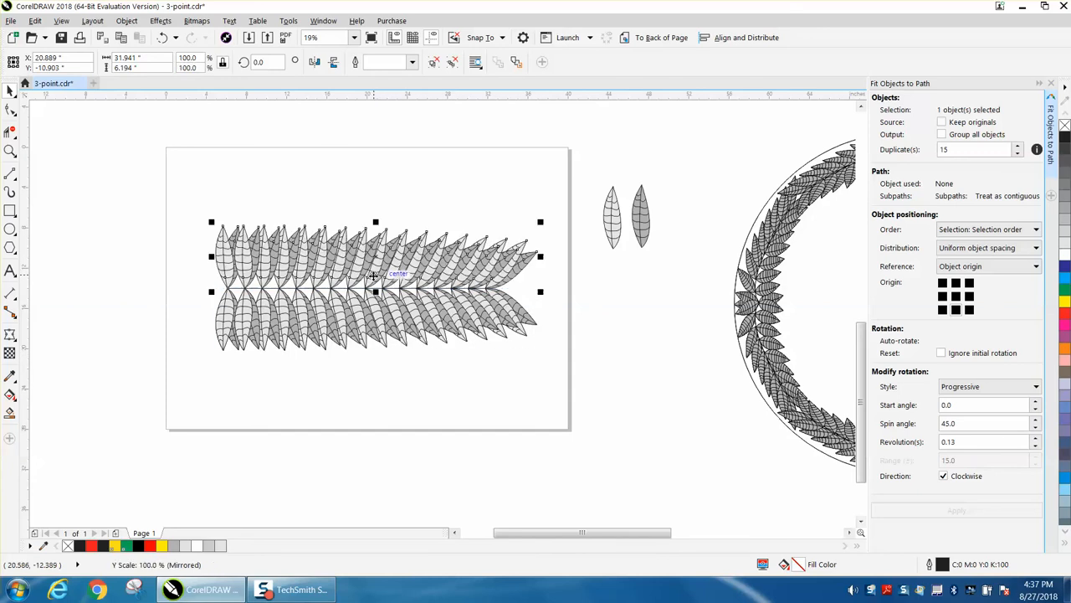
pyautogui.click(437, 383)
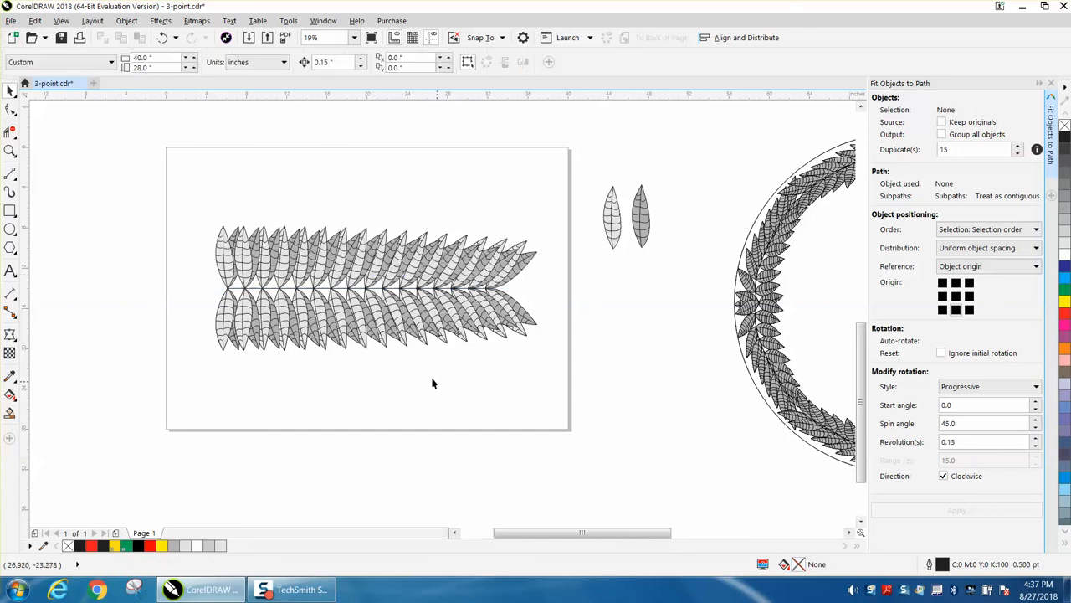
# Group the upper and lower leaf rows into a single branch.
pyautogui.click(10, 150)
pyautogui.moveTo(203, 213); pyautogui.dragTo(614, 373)
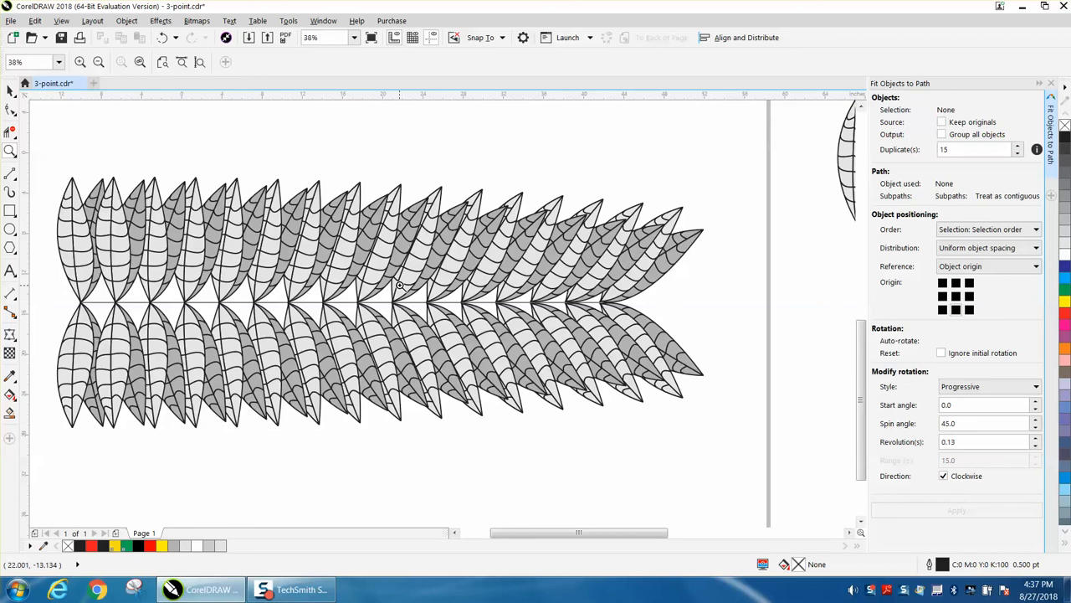
pyautogui.rightClick(400, 286)
pyautogui.click(10, 90)
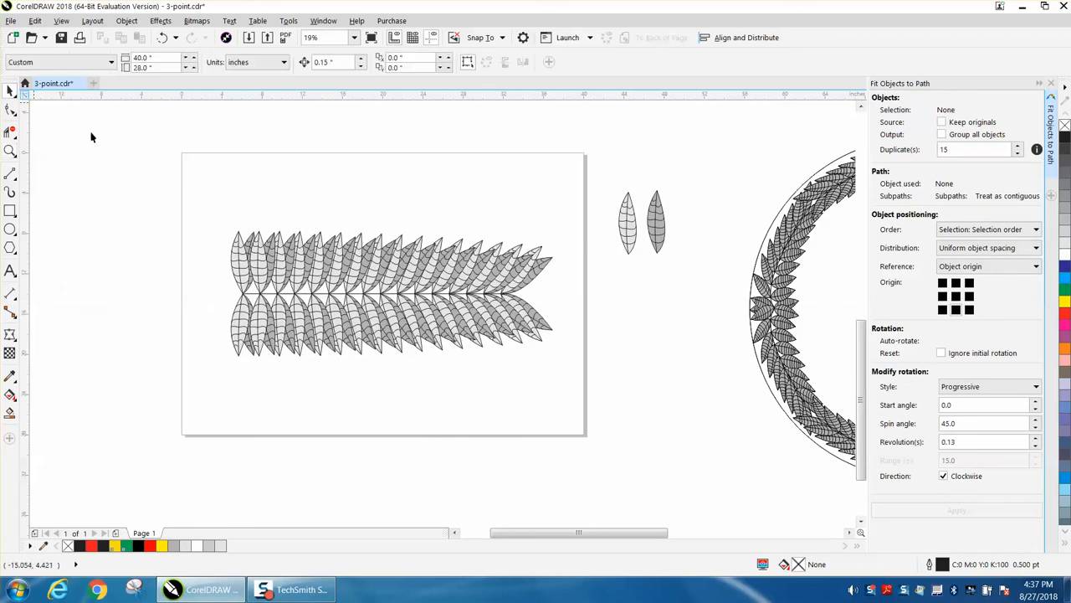
pyautogui.moveTo(195, 194); pyautogui.dragTo(580, 387)
pyautogui.hotkey('ctrl', 'g')
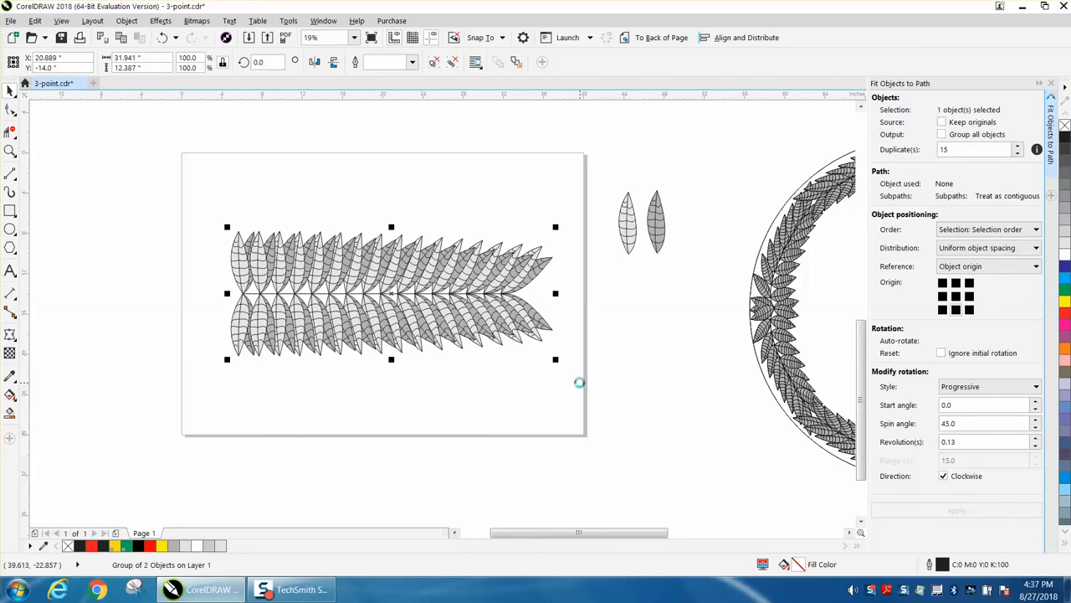
# Mirror a copy of the branch horizontally past its blunt end, overlapping the original slightly where the two halves meet.
pyautogui.moveTo(555, 293); pyautogui.dragTo(452, 294)
pyautogui.moveTo(181, 292); pyautogui.dragTo(182, 294)
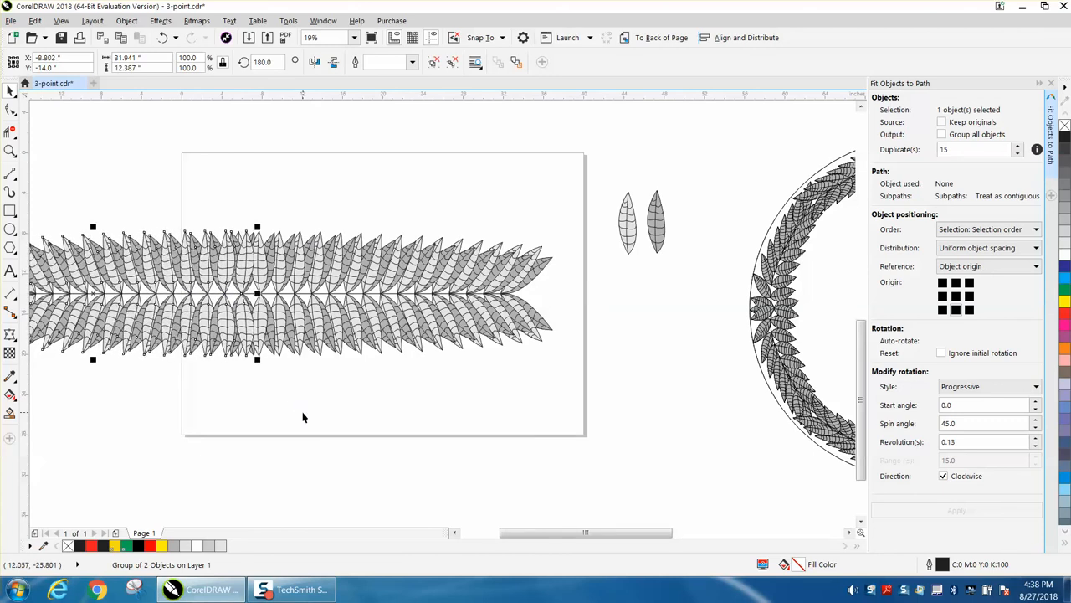
pyautogui.click(530, 435)
# Group the two mirrored branch halves into one long garland.
pyautogui.scroll(-4, 541, 429)
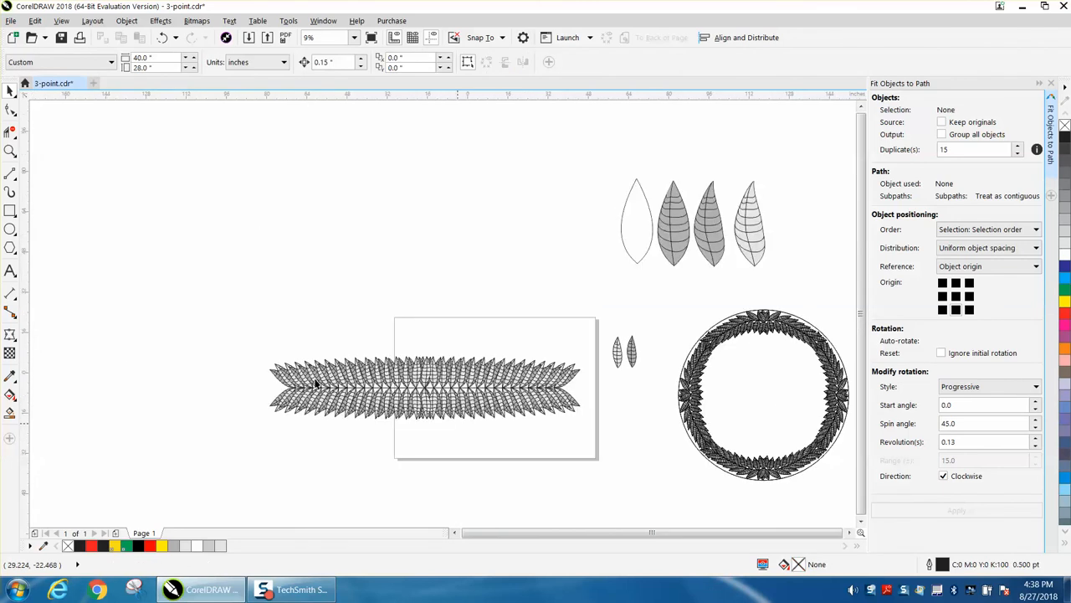
pyautogui.click(10, 151)
pyautogui.moveTo(390, 380); pyautogui.dragTo(574, 442)
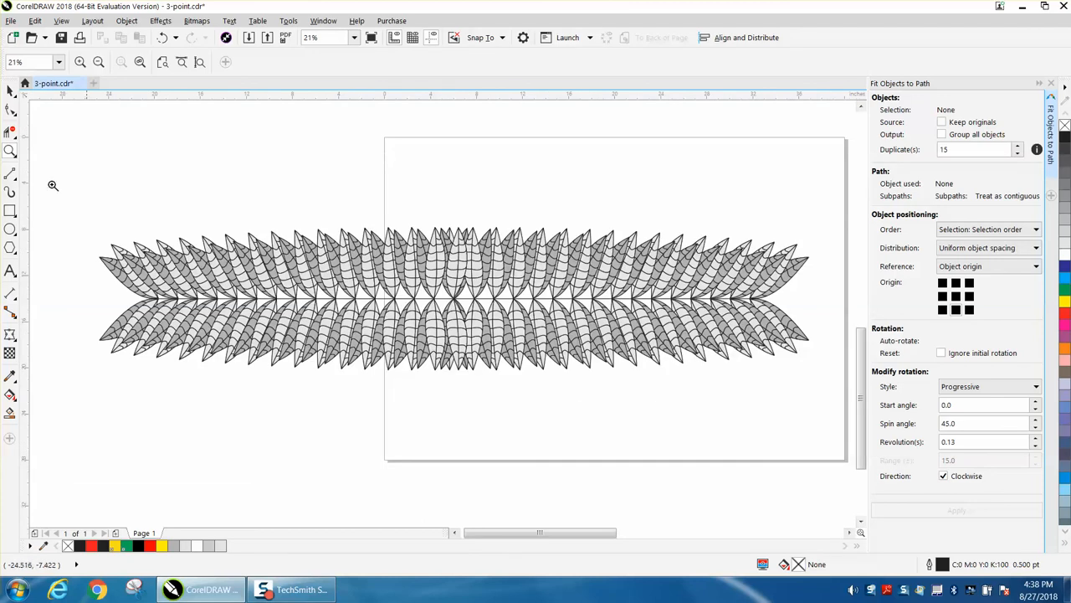
pyautogui.click(9, 90)
pyautogui.moveTo(63, 162); pyautogui.dragTo(745, 403)
pyautogui.click(618, 216)
pyautogui.scroll(-2, 620, 219)
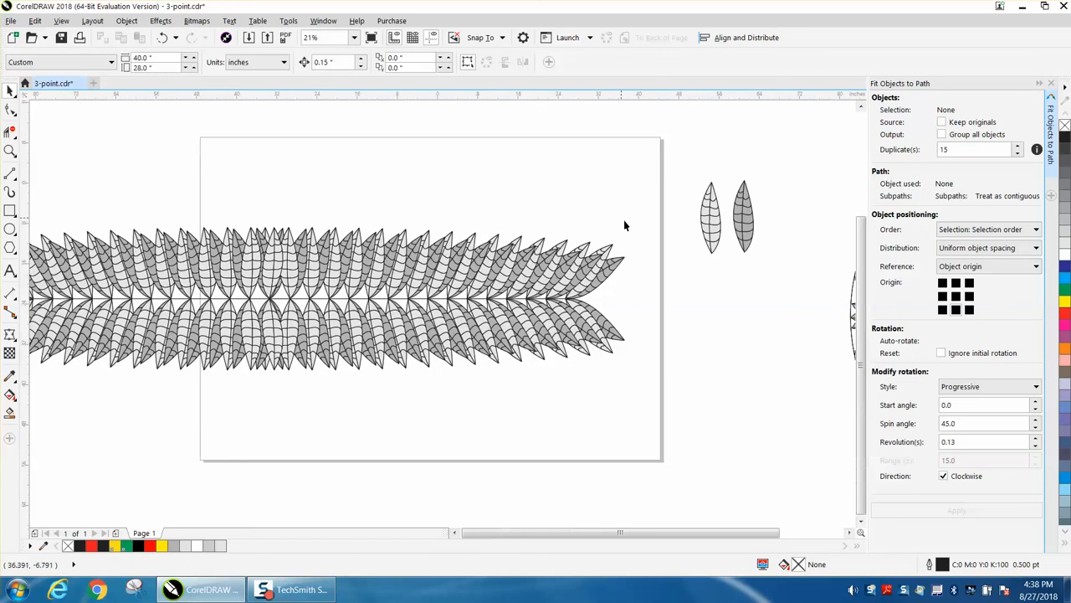
pyautogui.moveTo(302, 226); pyautogui.dragTo(645, 314)
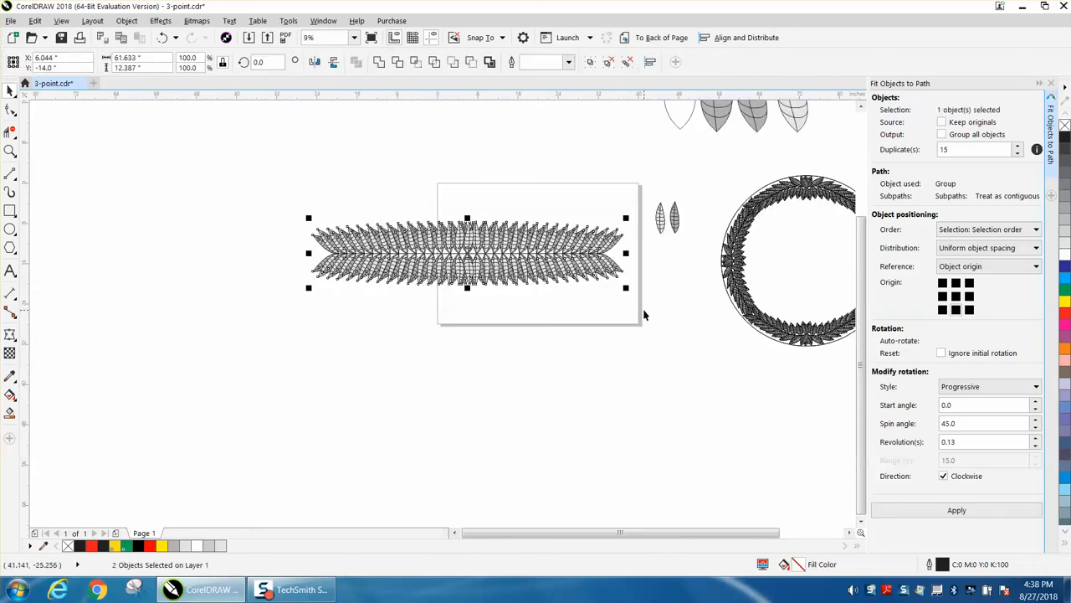
pyautogui.hotkey('ctrl', 'g')
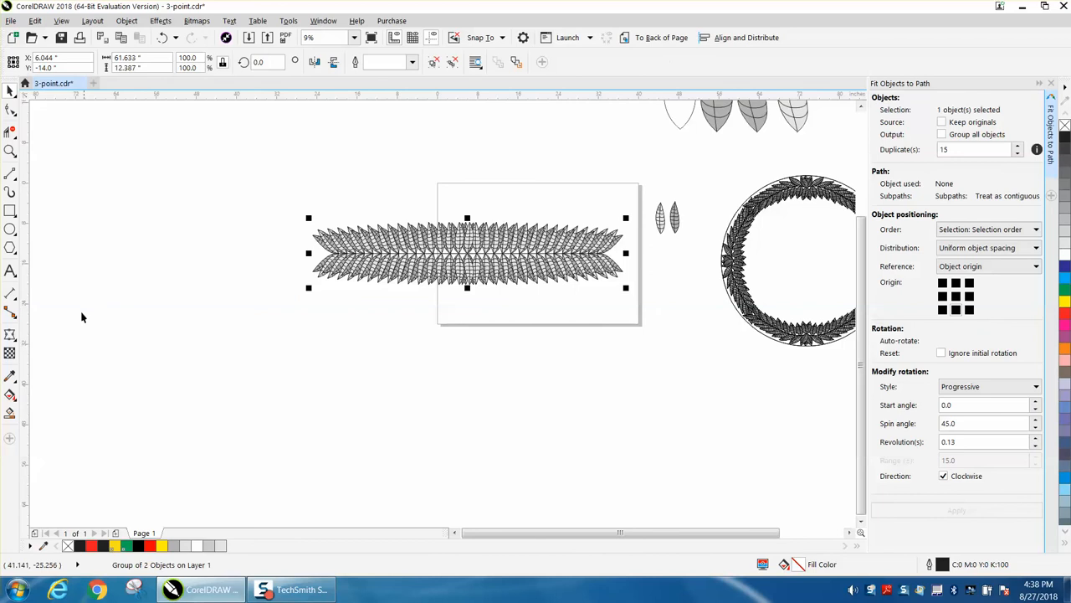
# Apply an Envelope to the garland and pull its middle nodes down to bend it into a sagging curve.
pyautogui.click(15, 342)
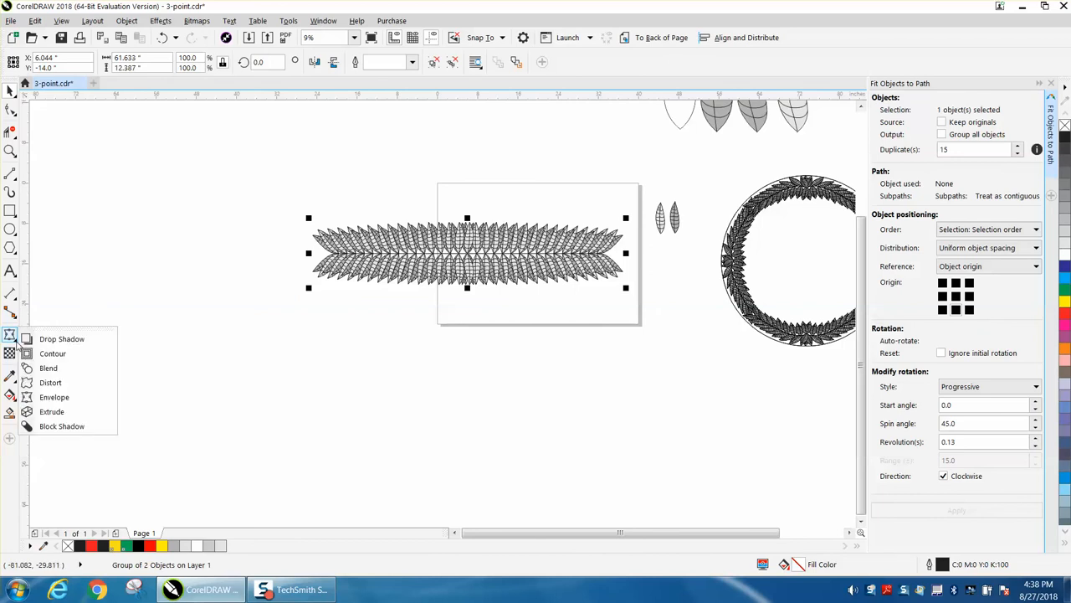
pyautogui.click(55, 397)
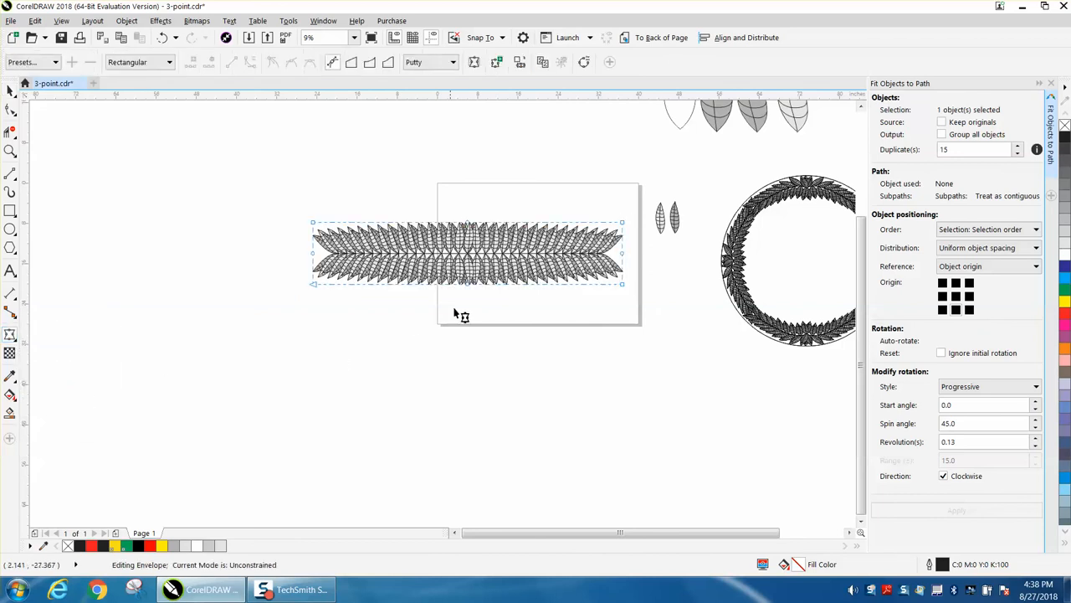
pyautogui.moveTo(468, 226); pyautogui.dragTo(469, 327)
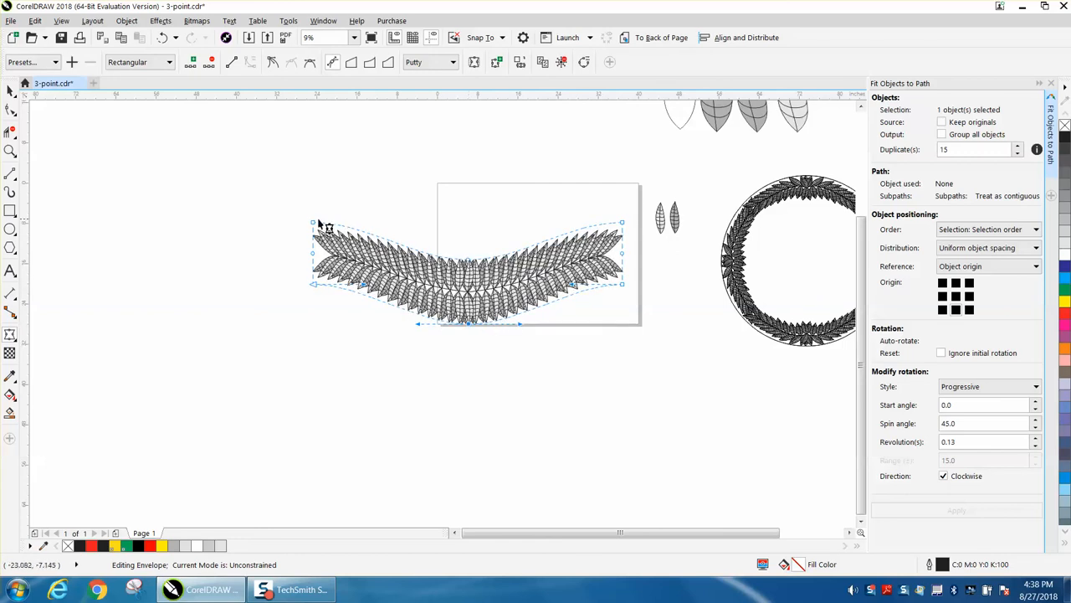
# Raise the envelope nodes at both ends of the garland and lower its upper middle node slightly to deepen the curve.
pyautogui.moveTo(293, 210); pyautogui.dragTo(342, 306)
pyautogui.moveTo(315, 226); pyautogui.dragTo(313, 201)
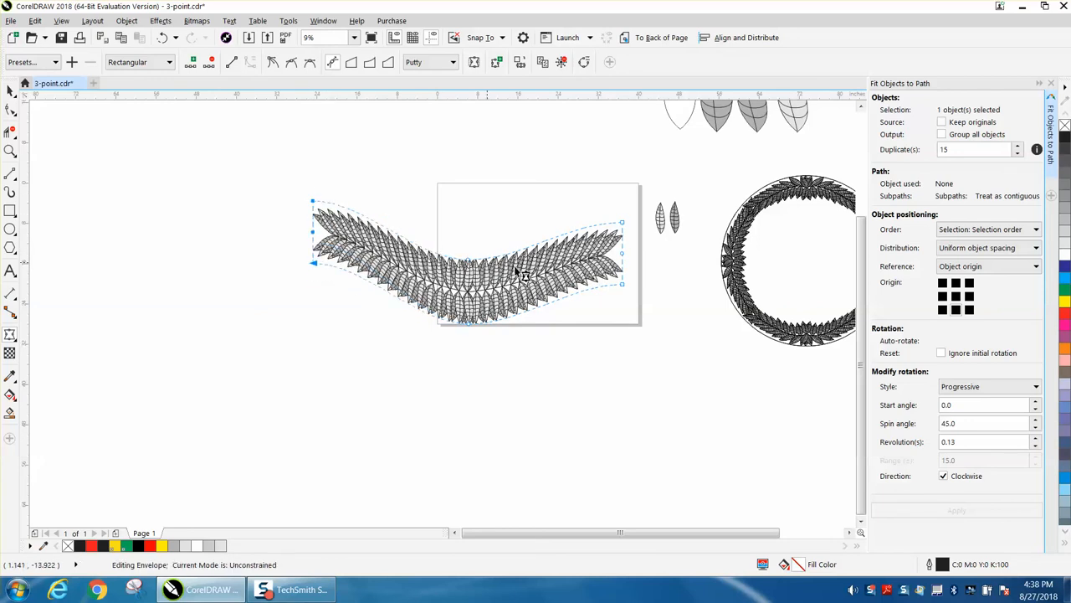
pyautogui.moveTo(629, 205); pyautogui.dragTo(612, 307)
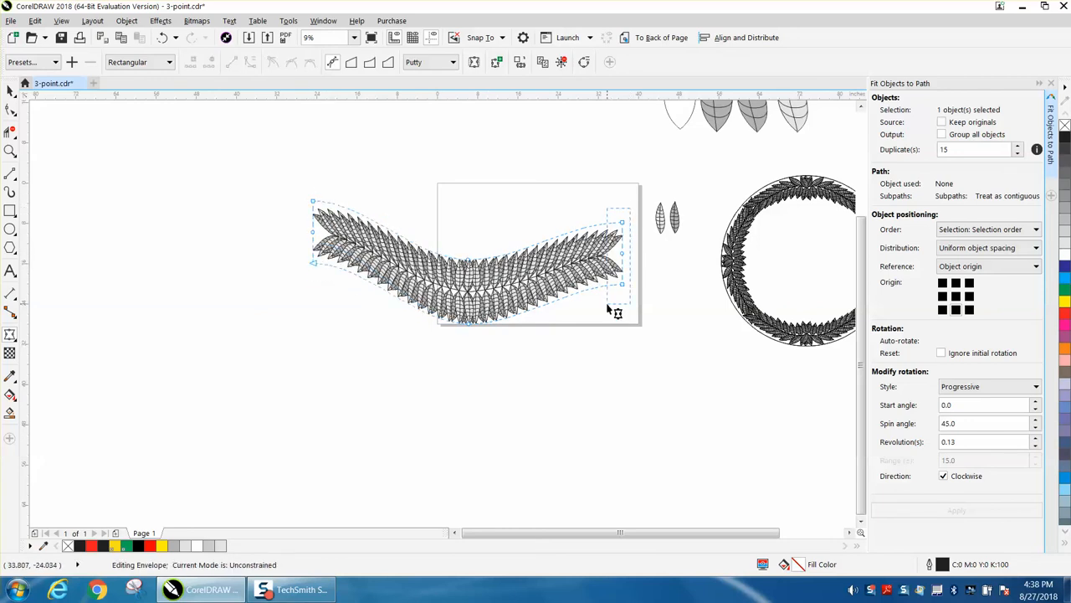
pyautogui.moveTo(620, 255); pyautogui.dragTo(624, 234)
pyautogui.moveTo(471, 263); pyautogui.dragTo(469, 273)
pyautogui.click(529, 371)
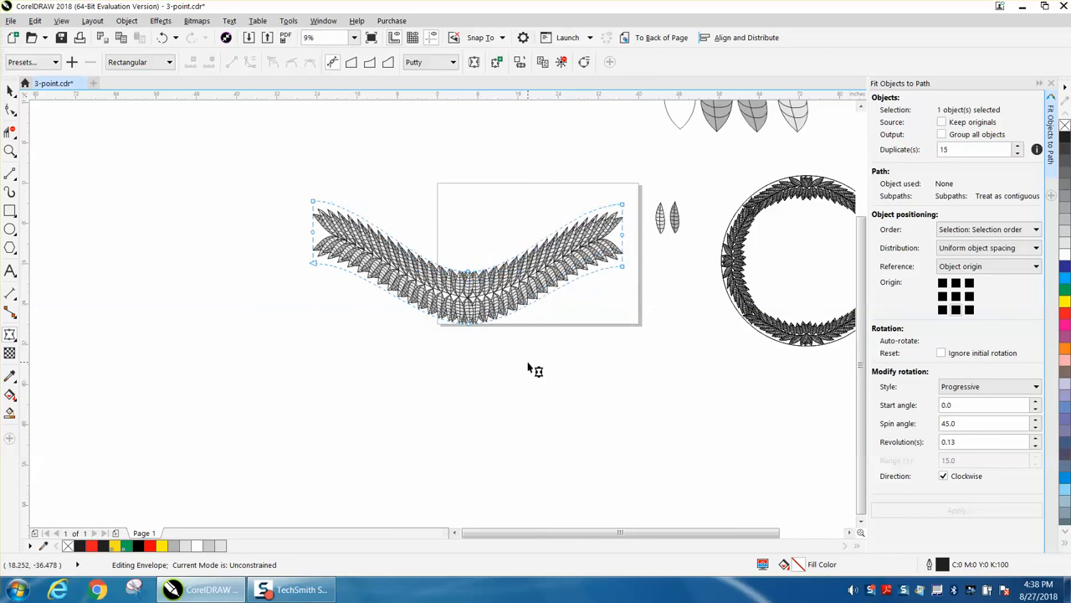
# Reshape the garland's left end by moving its lower envelope corner outward and up and adjusting the corner handles to smooth both edges.
pyautogui.click(312, 201)
pyautogui.click(314, 236)
pyautogui.click(312, 234)
pyautogui.click(313, 204)
pyautogui.moveTo(315, 226); pyautogui.dragTo(293, 223)
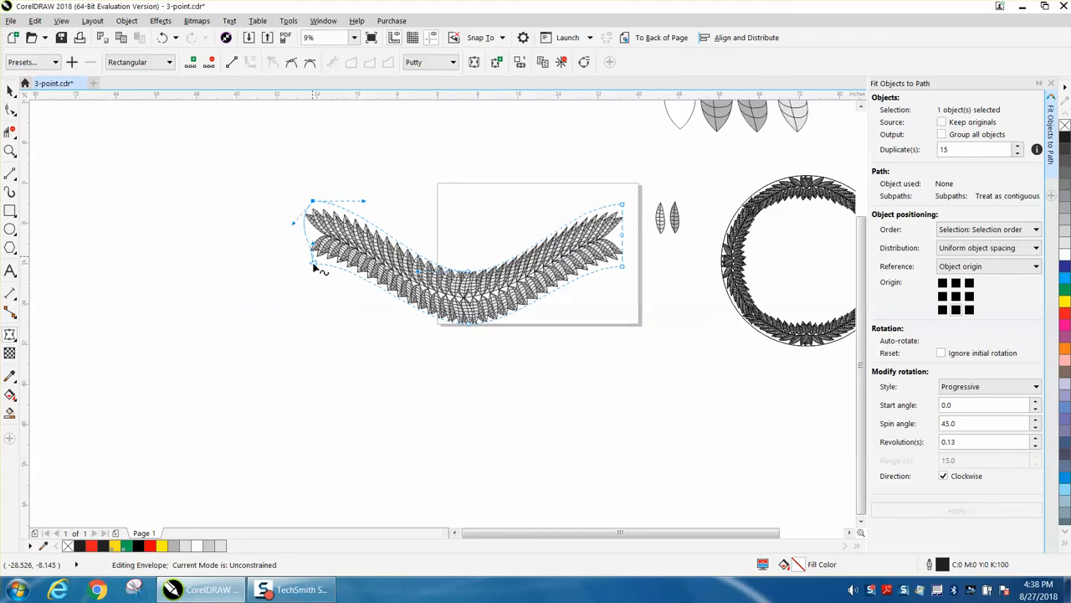
pyautogui.moveTo(314, 267); pyautogui.dragTo(285, 253)
pyautogui.moveTo(336, 251); pyautogui.dragTo(320, 289)
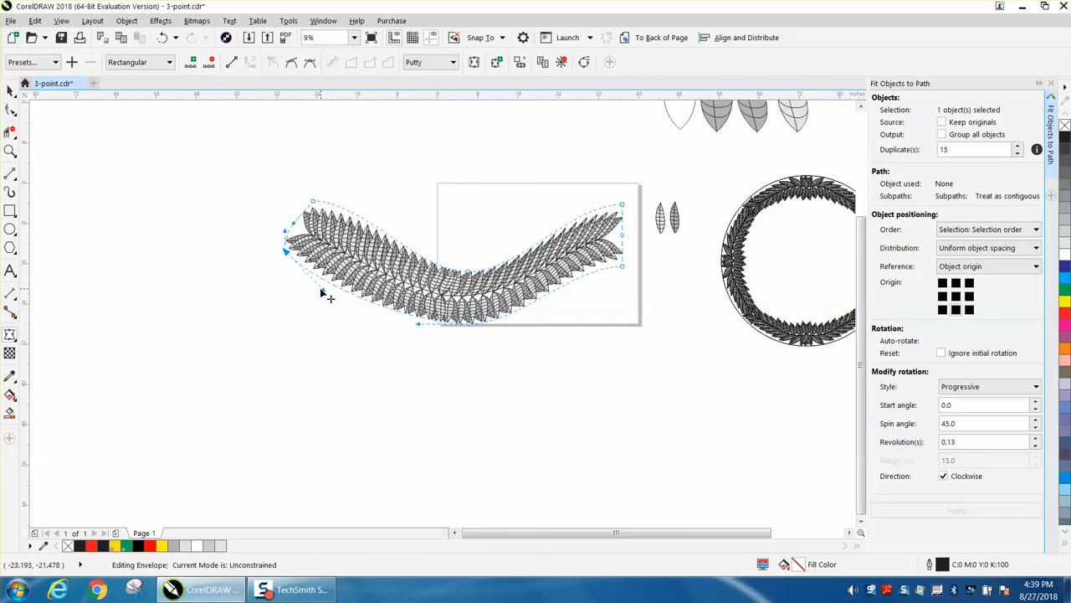
pyautogui.click(312, 203)
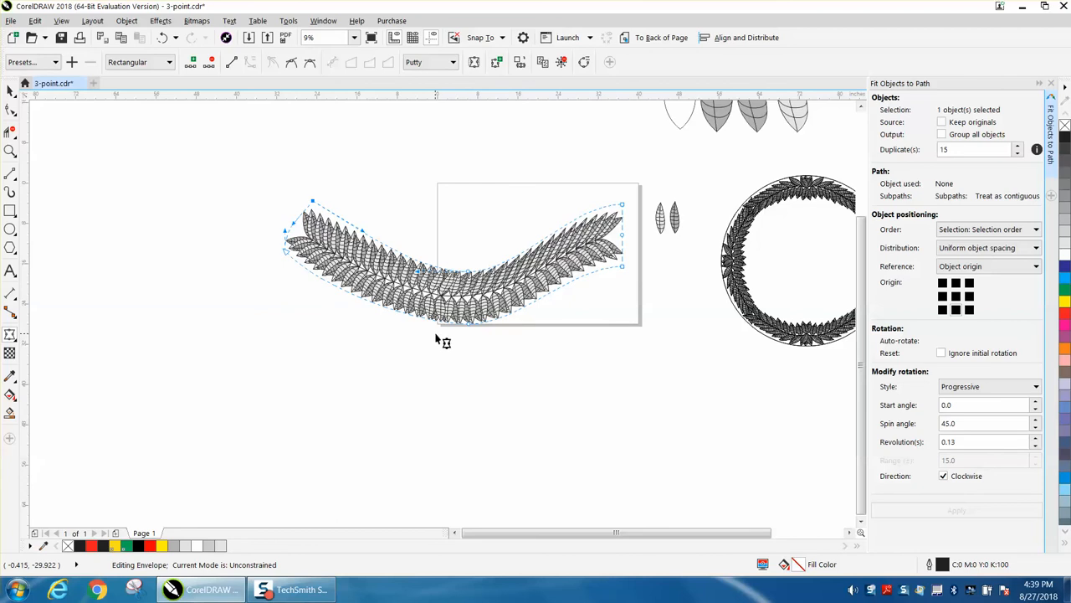
# Reshape the garland's right end by nudging its upper envelope corner and angling the upper and lower curve handles, and finish envelope editing.
pyautogui.moveTo(622, 207); pyautogui.dragTo(573, 207)
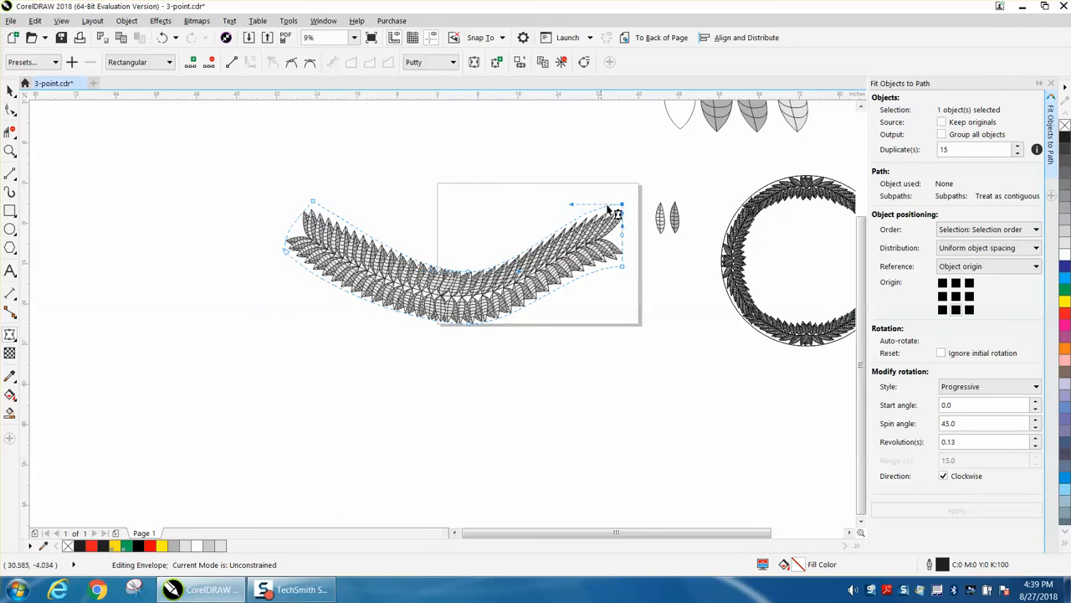
pyautogui.moveTo(623, 205); pyautogui.dragTo(570, 216)
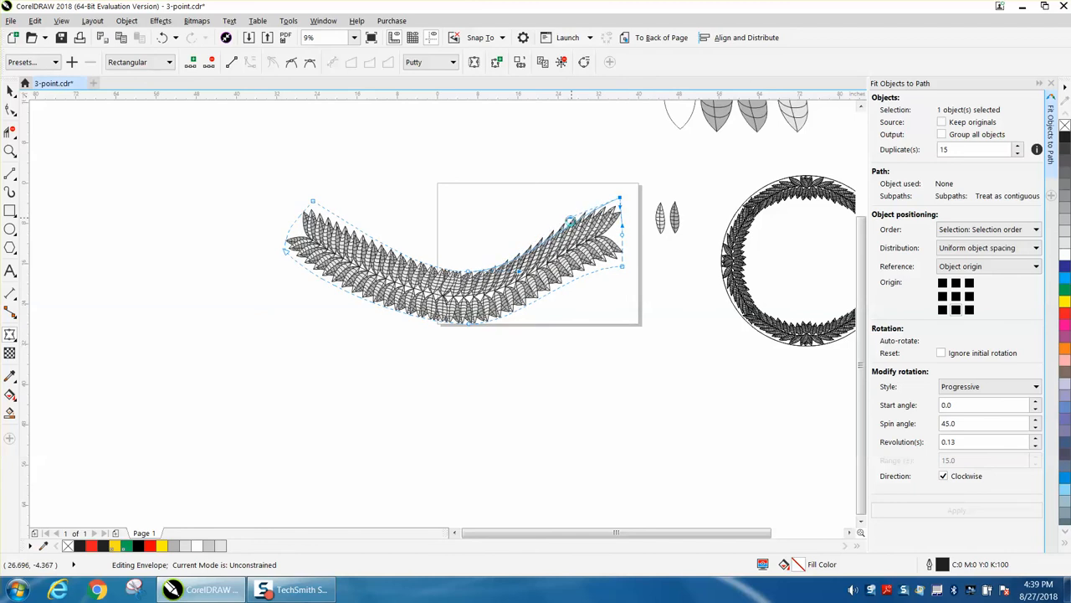
pyautogui.moveTo(614, 270); pyautogui.dragTo(574, 291)
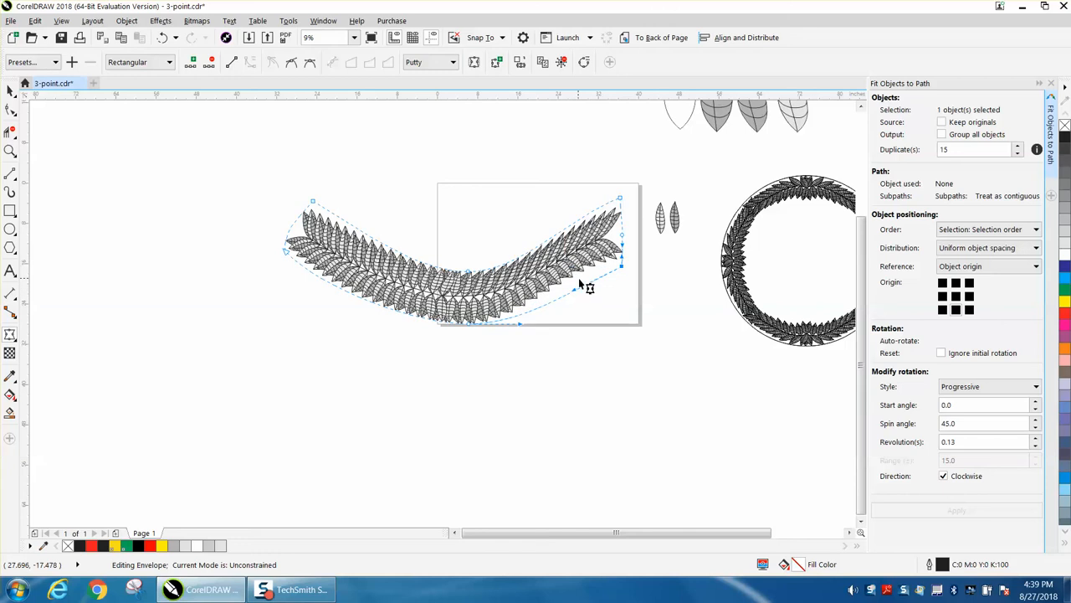
pyautogui.click(10, 90)
pyautogui.click(184, 163)
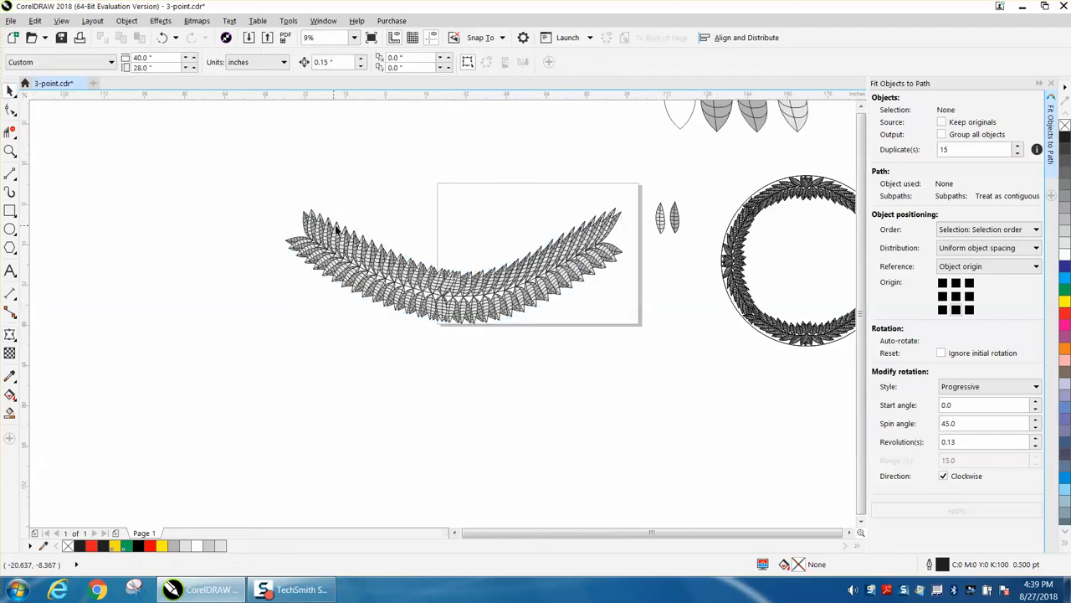
# Examine the leaf wreath's lower arc and the bent garland's right end up close, and compare the garland with both wreaths.
pyautogui.scroll(-2, 523, 314)
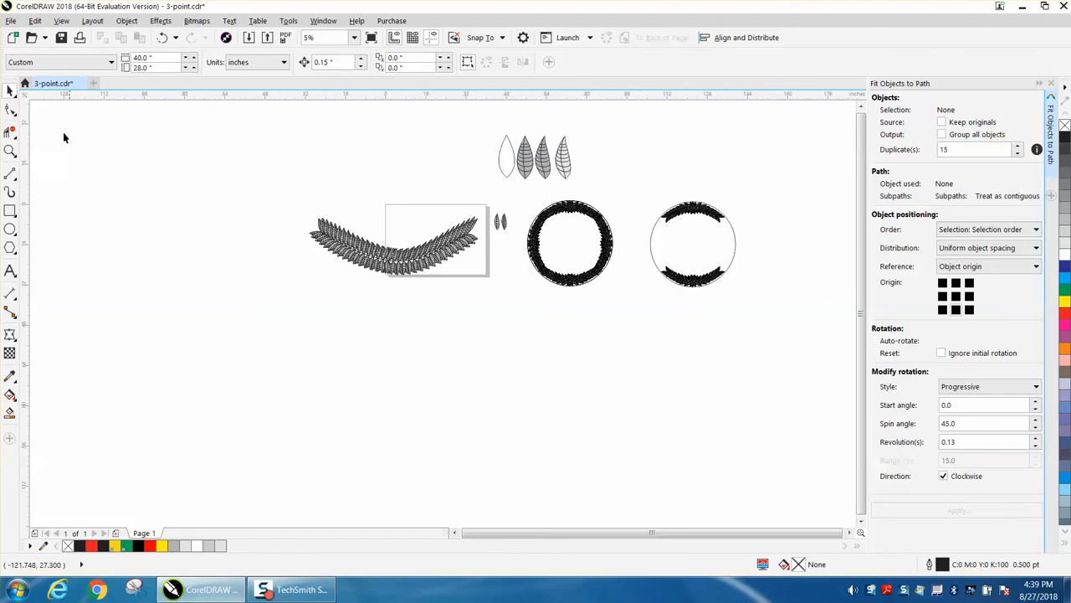
pyautogui.click(11, 150)
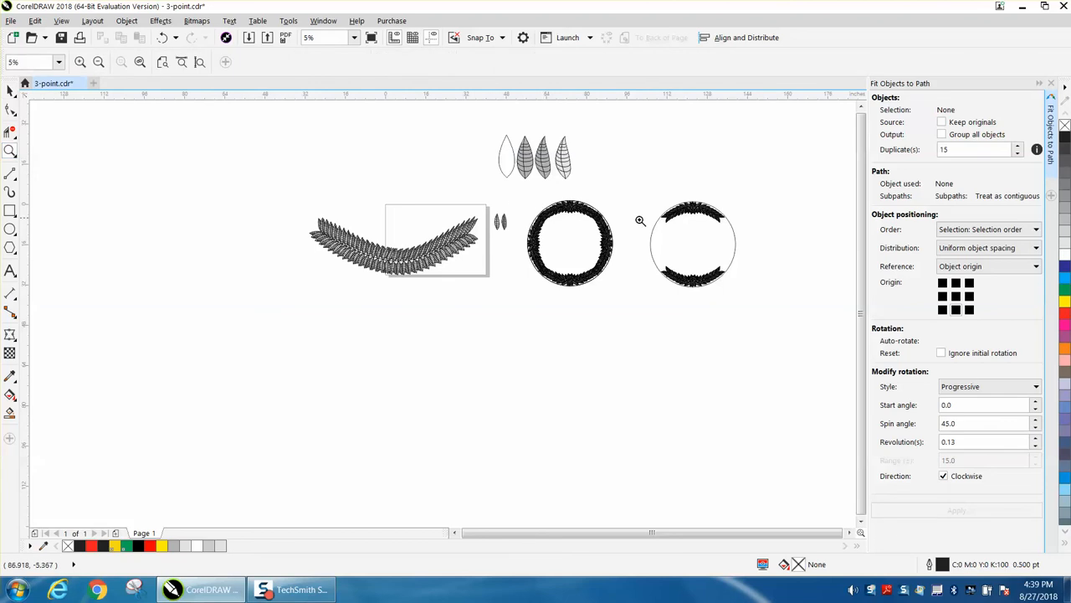
pyautogui.moveTo(666, 242); pyautogui.dragTo(751, 306)
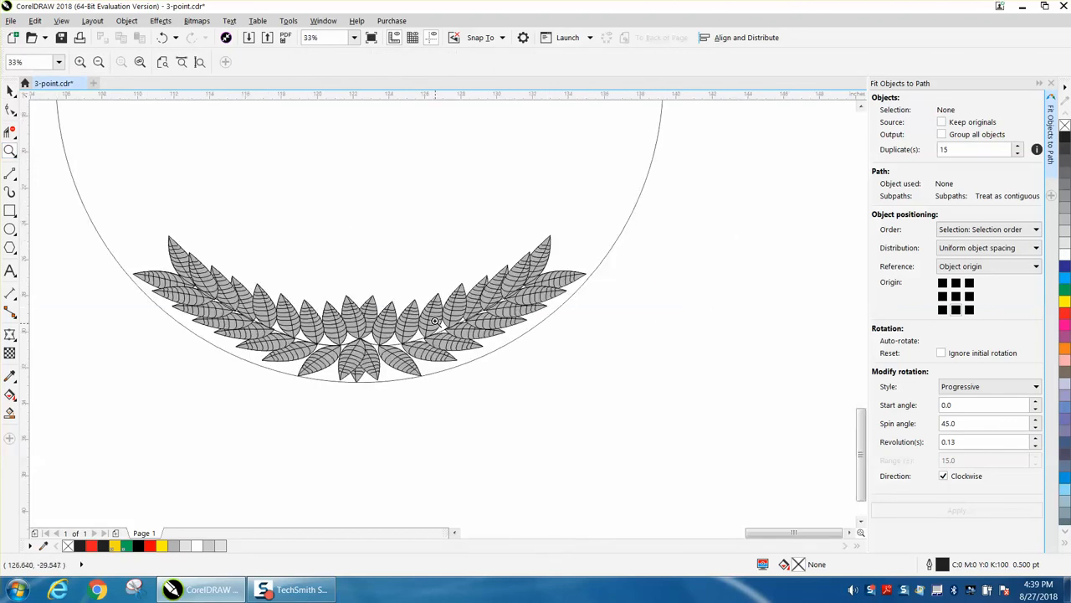
pyautogui.scroll(-1, 435, 285)
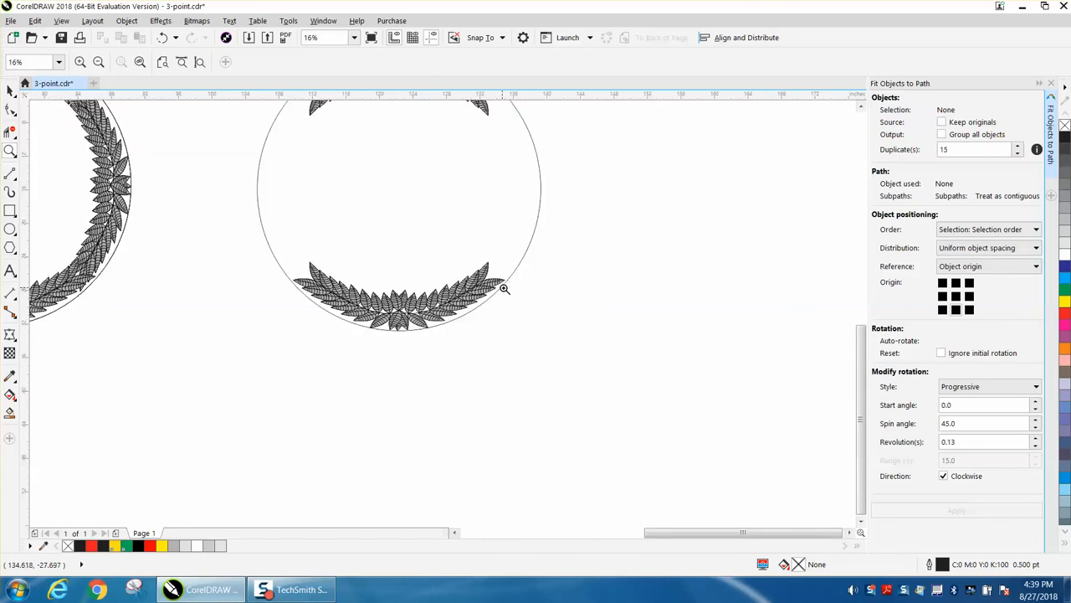
pyautogui.scroll(-1, 404, 295)
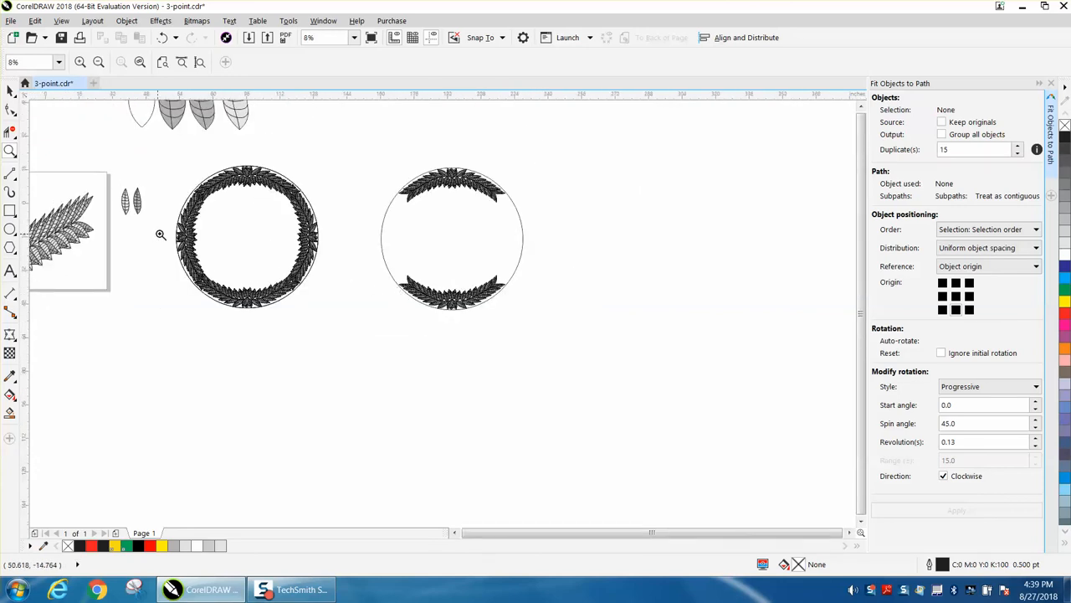
pyautogui.scroll(-1, 127, 229)
pyautogui.moveTo(93, 215); pyautogui.dragTo(154, 250)
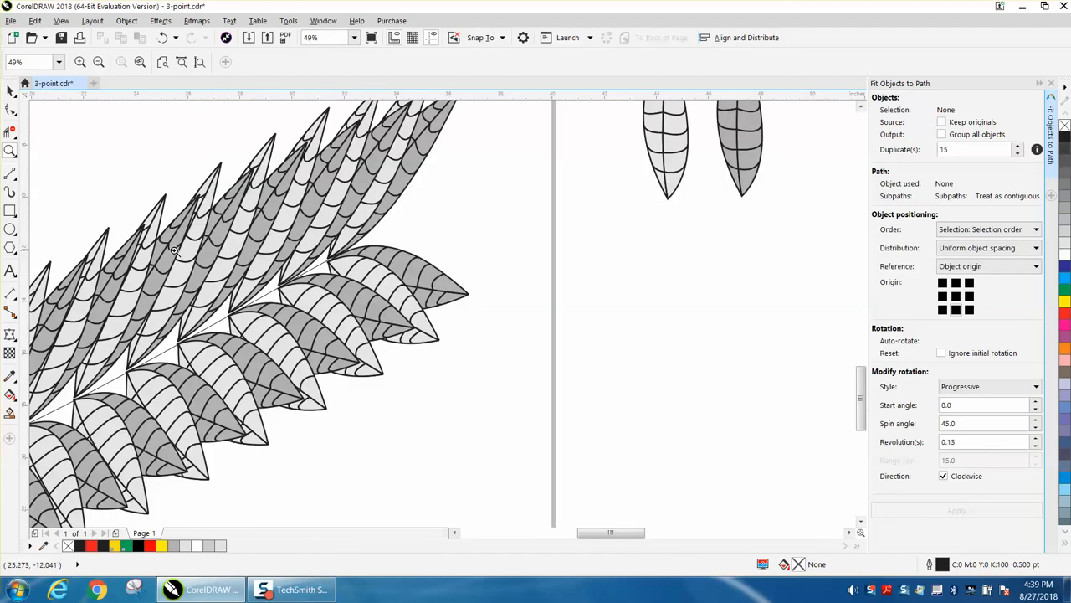
pyautogui.scroll(-1, 251, 244)
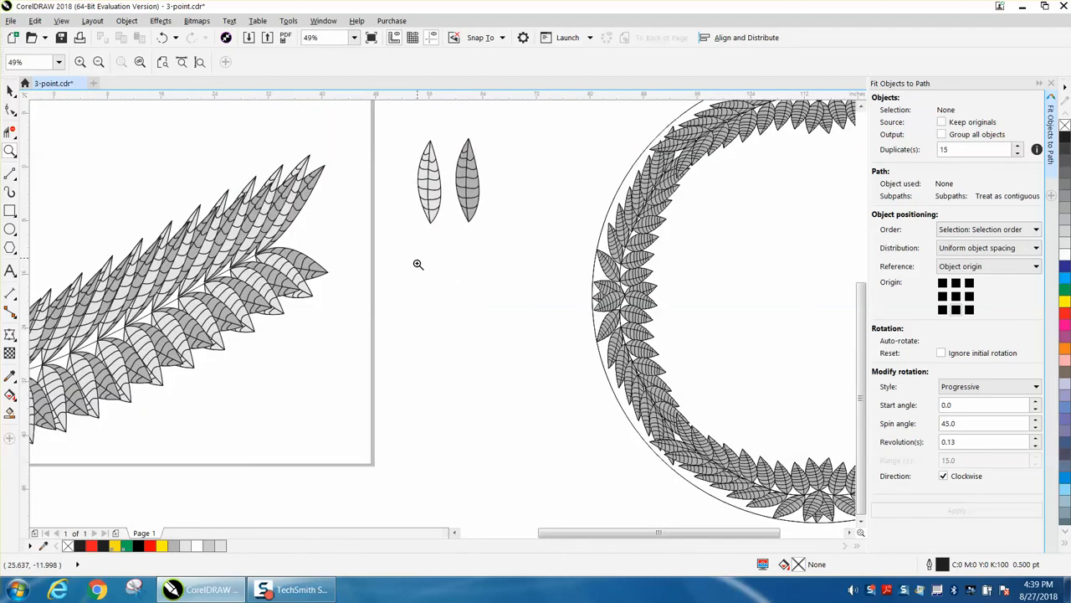
pyautogui.scroll(-1, 423, 266)
pyautogui.scroll(-1, 423, 267)
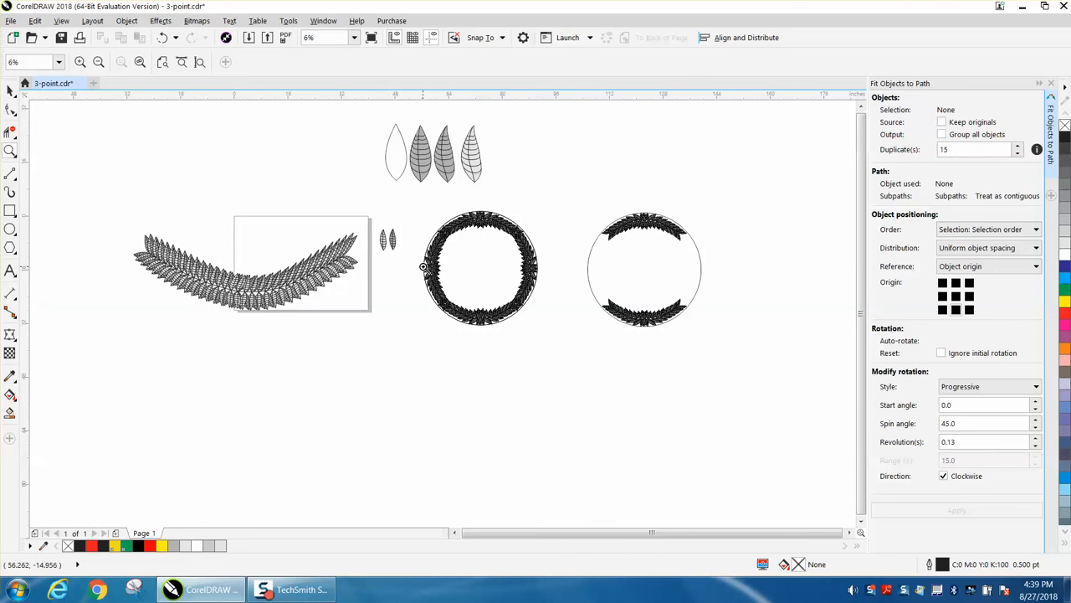